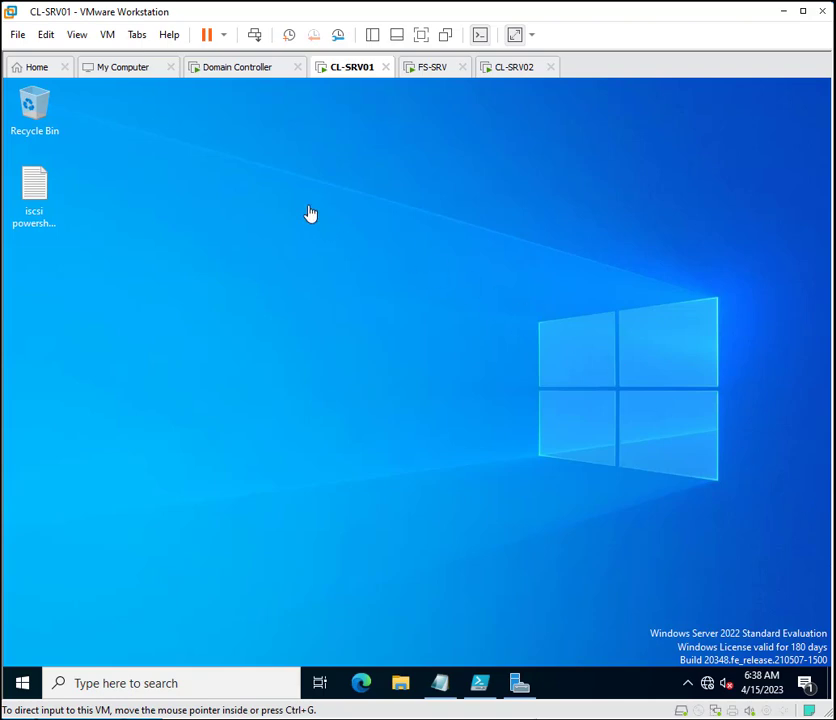
# Look over the Domain Controller, CL-SRV02 and FS-SRV virtual machines, and return to CL-SRV01
pyautogui.click(236, 74)
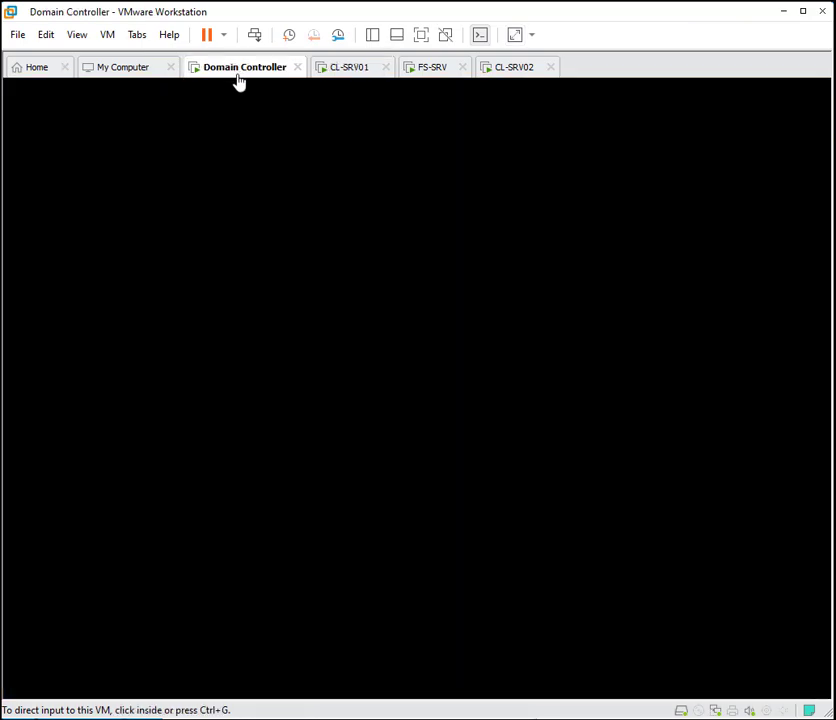
pyautogui.click(345, 72)
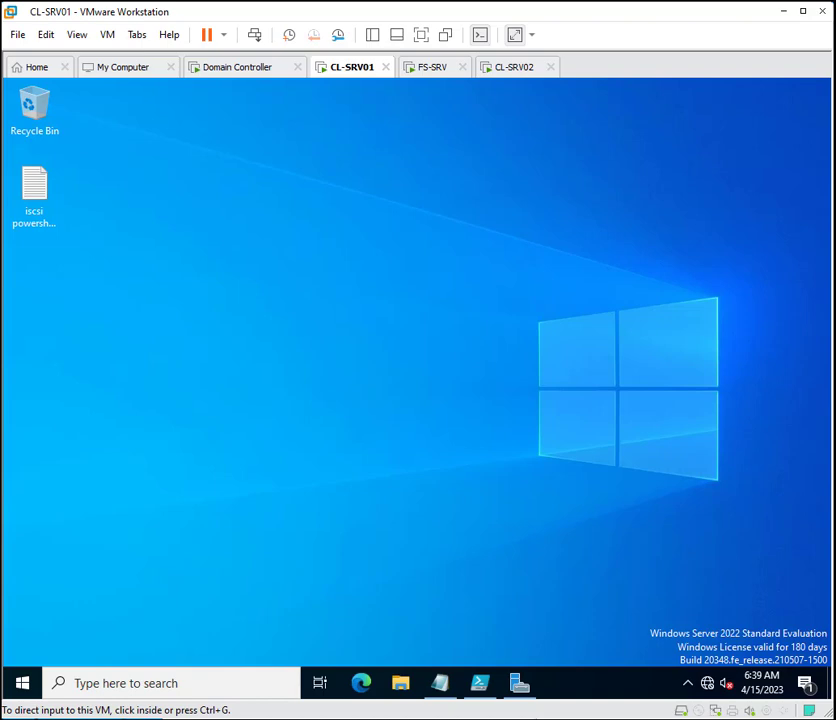
pyautogui.click(514, 68)
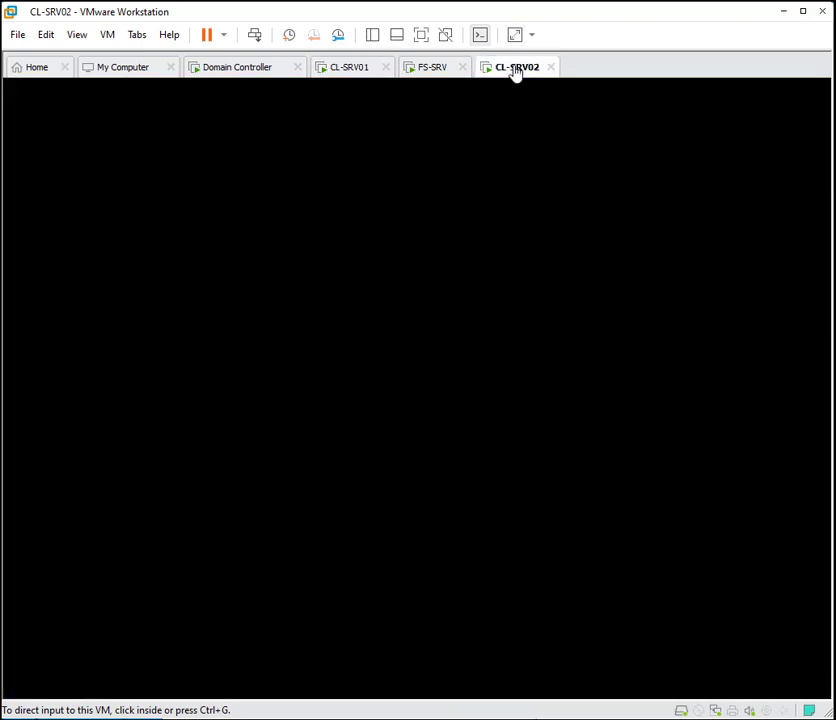
pyautogui.click(345, 70)
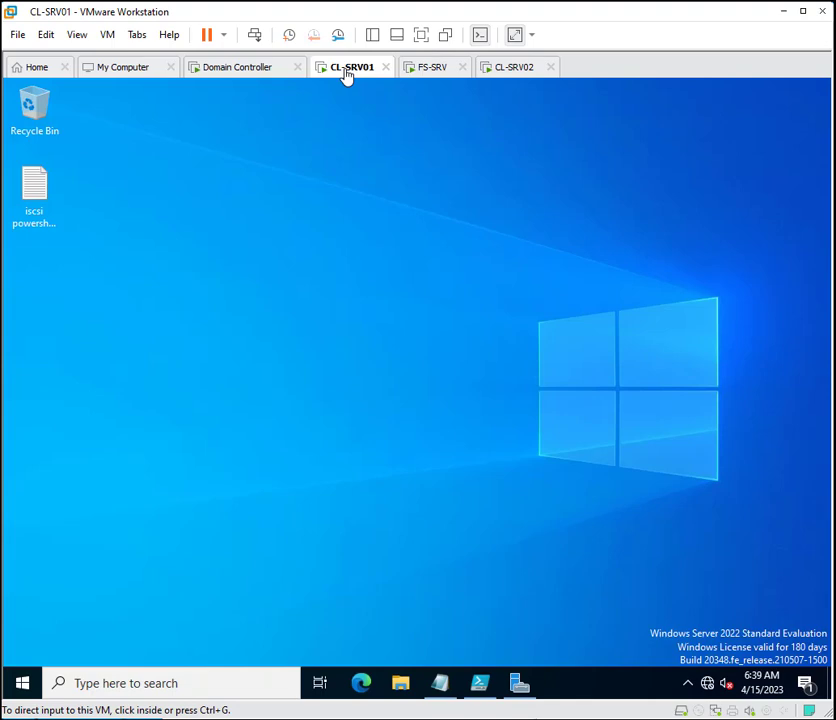
pyautogui.click(530, 70)
pyautogui.click(439, 70)
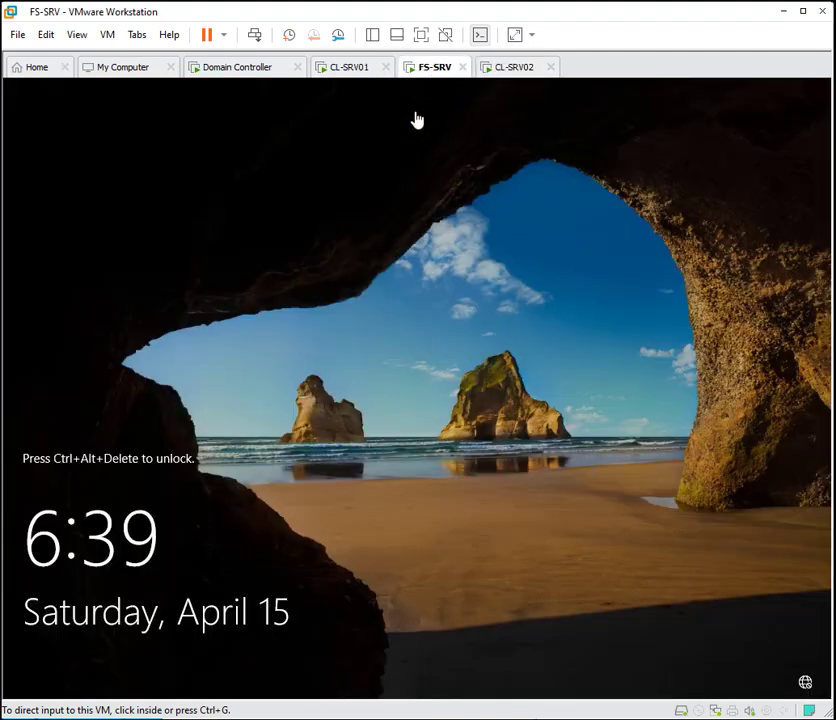
pyautogui.click(350, 70)
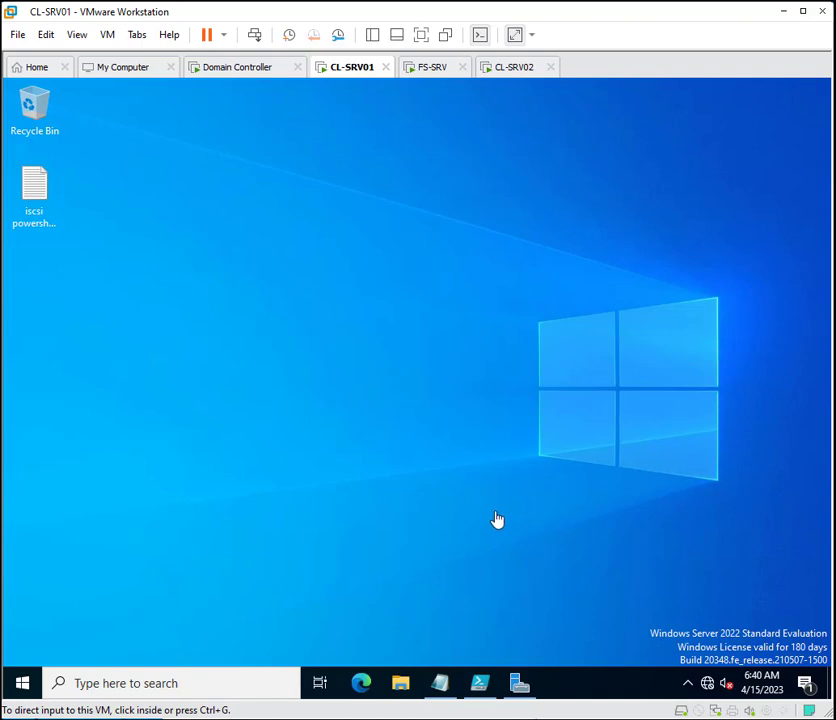
# Check iSCSI Initiator from Server Manager on CL-SRV01, declining to start the Microsoft iSCSI service, and close both windows
pyautogui.click(519, 590)
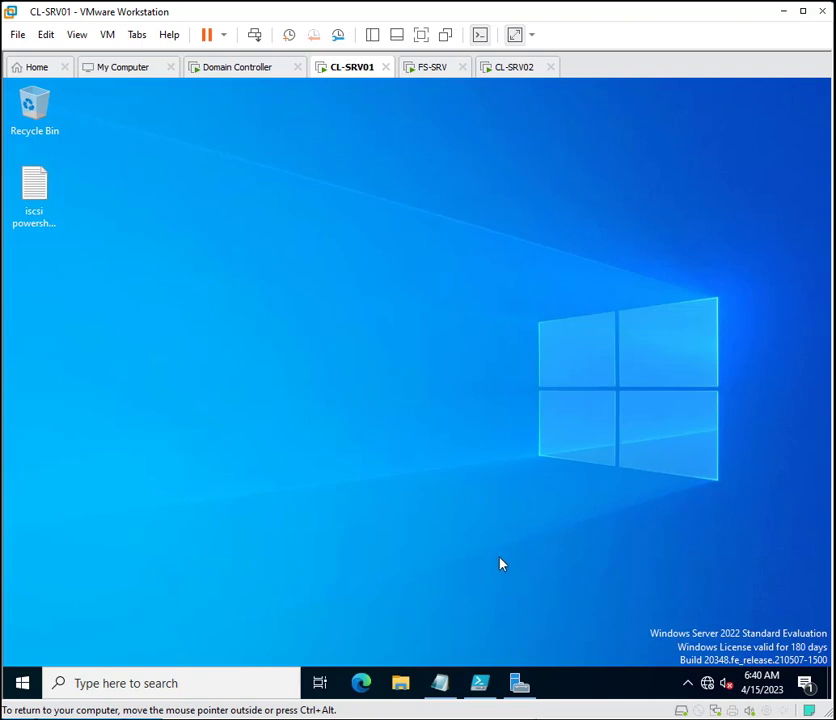
pyautogui.click(519, 683)
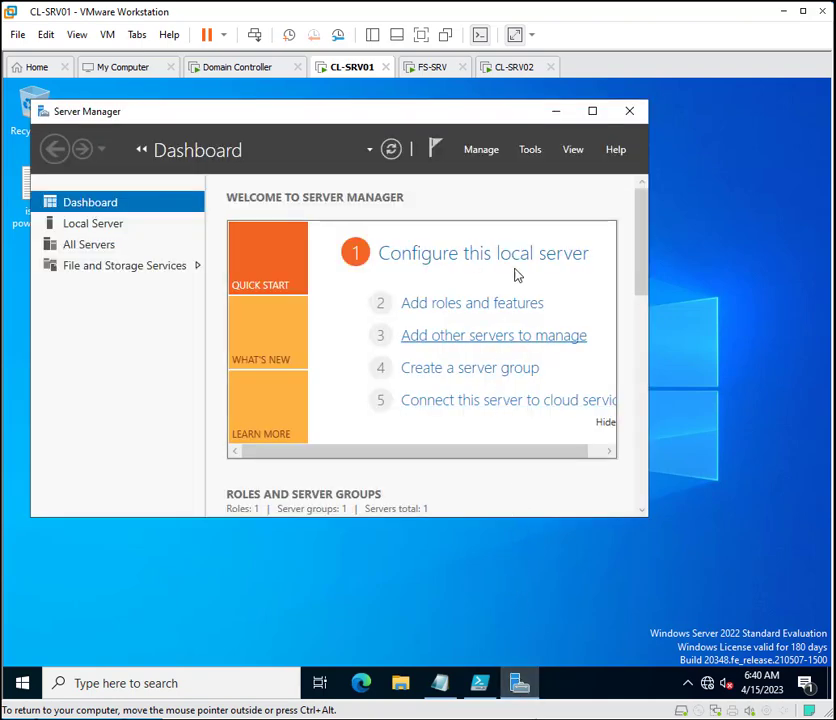
pyautogui.click(531, 152)
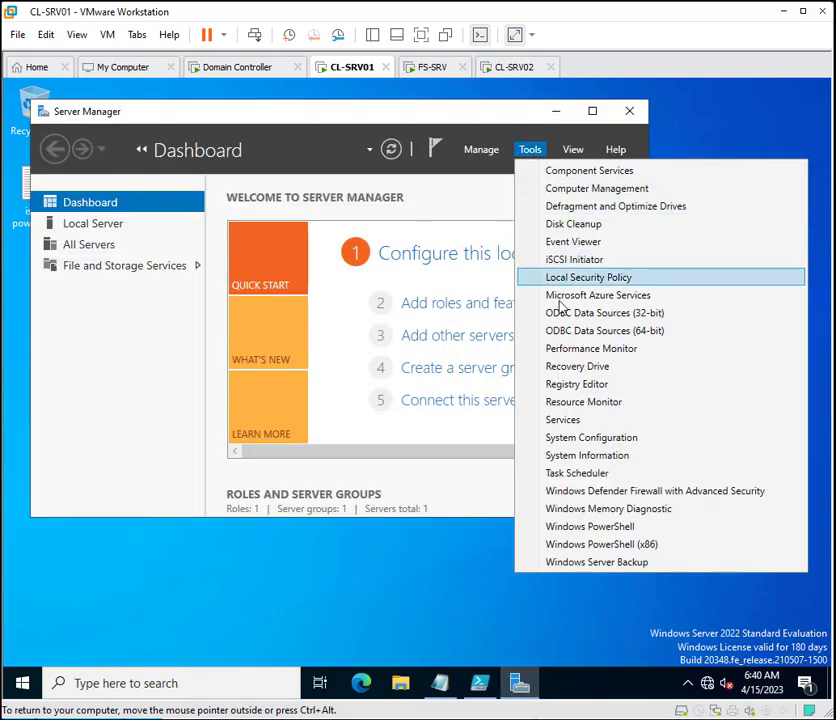
pyautogui.click(571, 260)
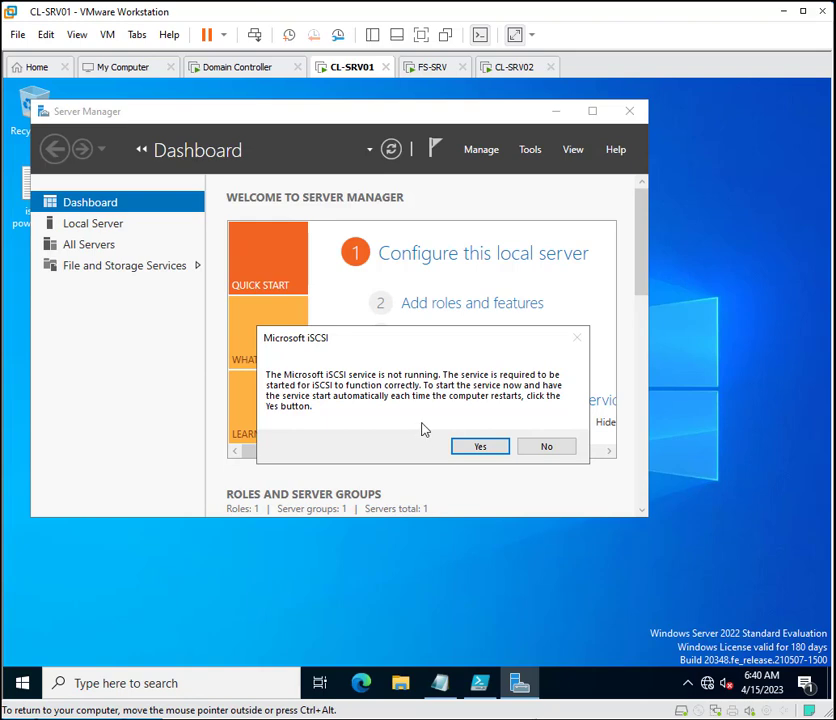
pyautogui.click(546, 447)
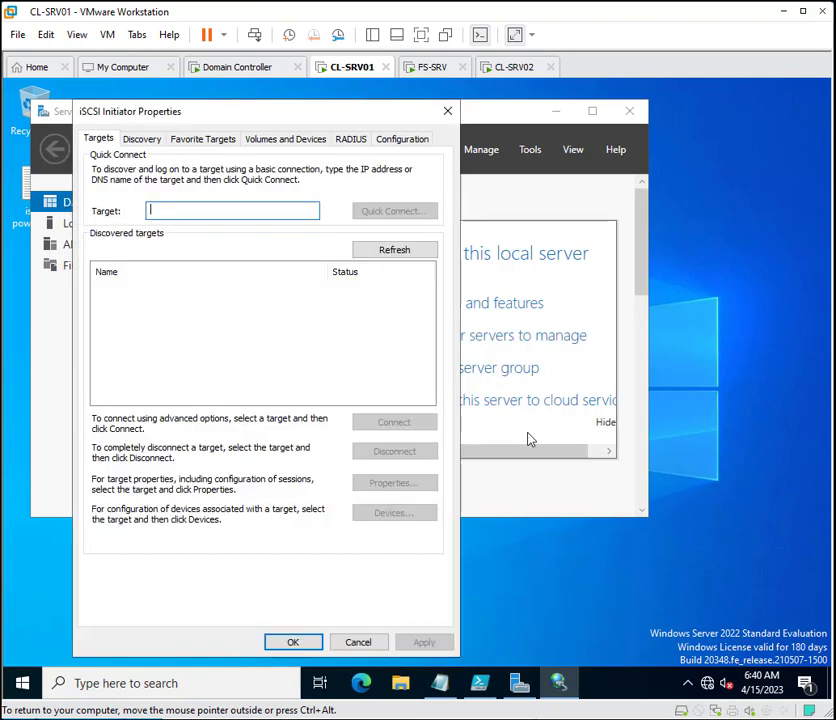
pyautogui.click(446, 112)
pyautogui.click(630, 113)
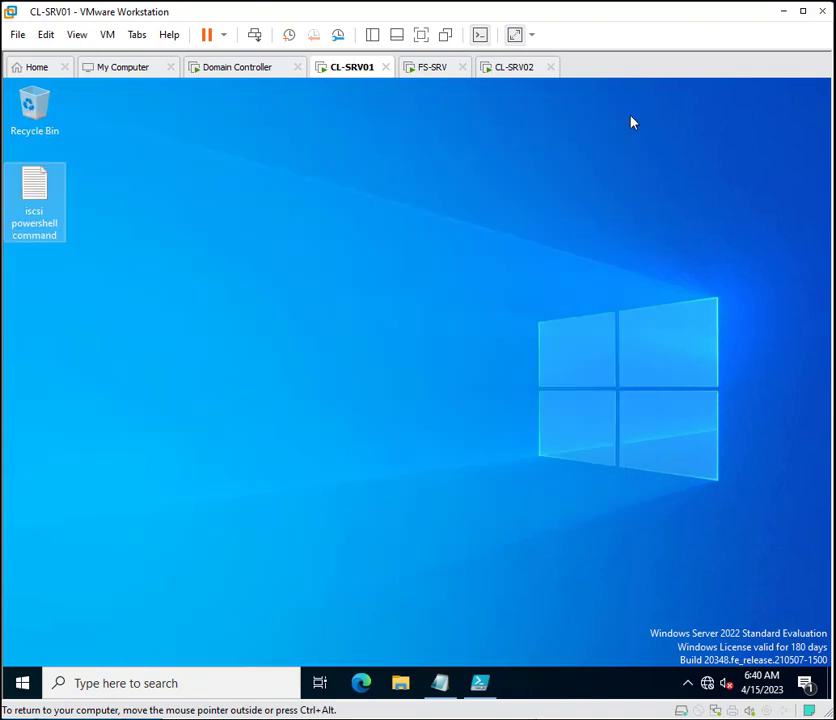
# Switch to Windows PowerShell ISE, show the beginning of the script line and maximize the window
pyautogui.click(480, 686)
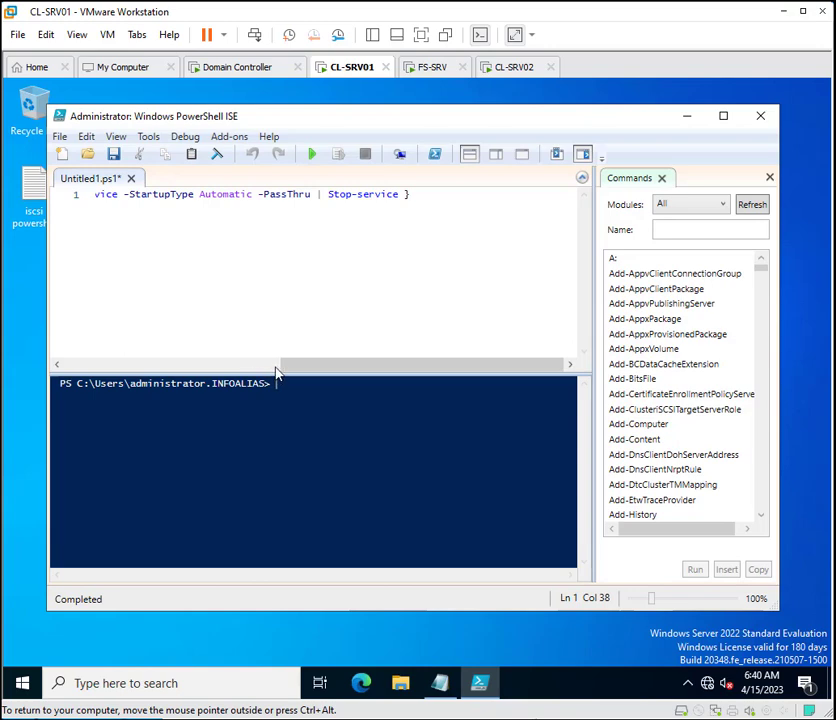
pyautogui.moveTo(279, 366); pyautogui.dragTo(59, 356)
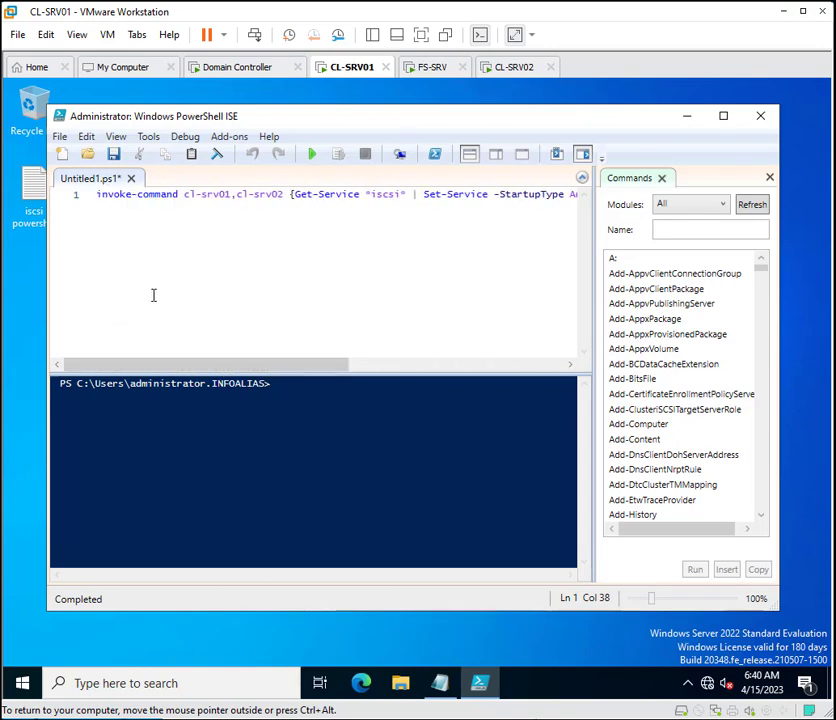
pyautogui.click(723, 116)
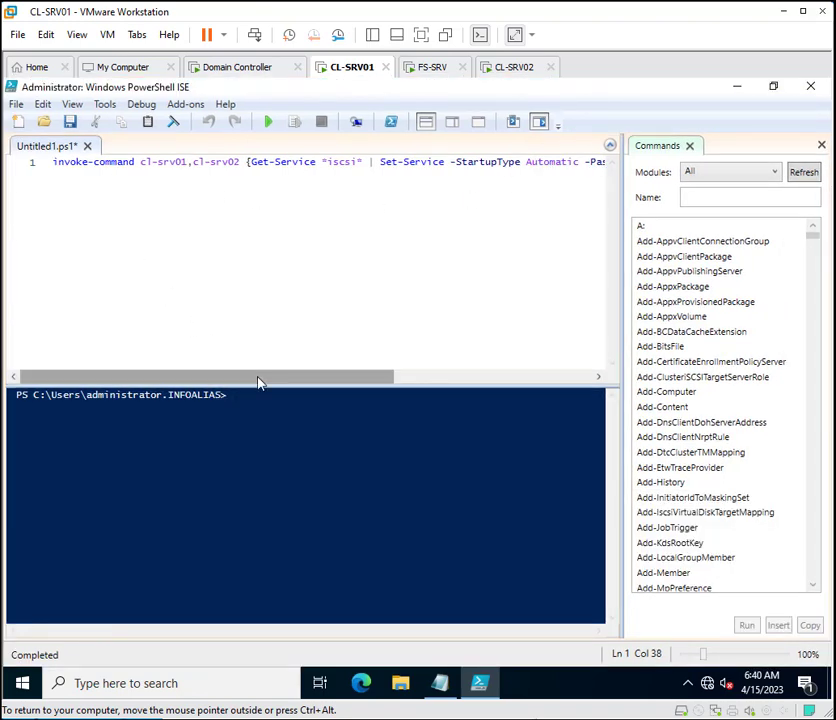
pyautogui.moveTo(259, 382)
pyautogui.mouseDown()
pyautogui.moveTo(284, 384)
pyautogui.moveTo(262, 385)
pyautogui.mouseUp()
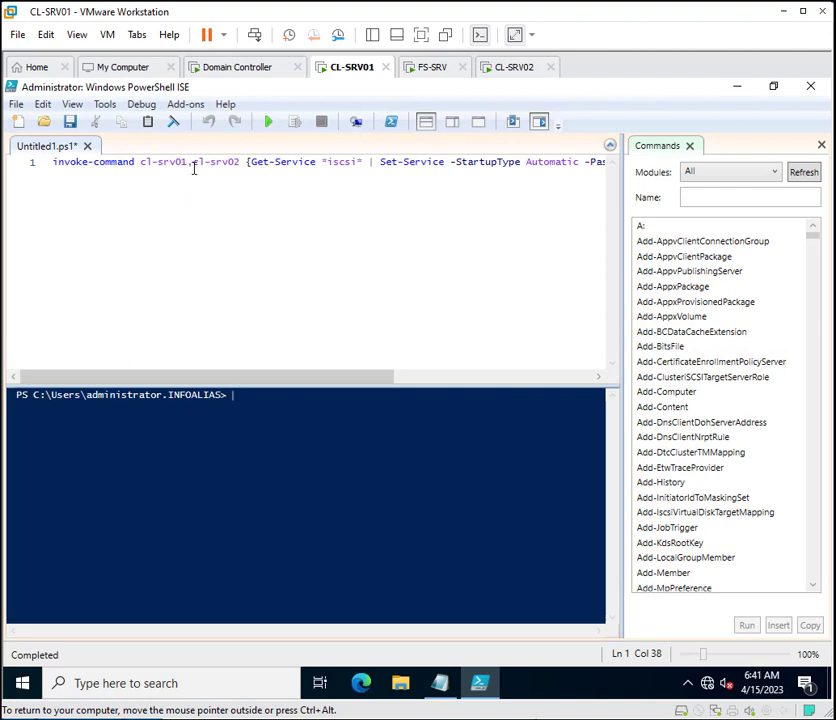
# Examine the invoke-command line's target servers cl-srv01 and cl-srv02 and its iSCSI service pipeline, undoing any accidental text move
pyautogui.moveTo(193, 165); pyautogui.dragTo(237, 164)
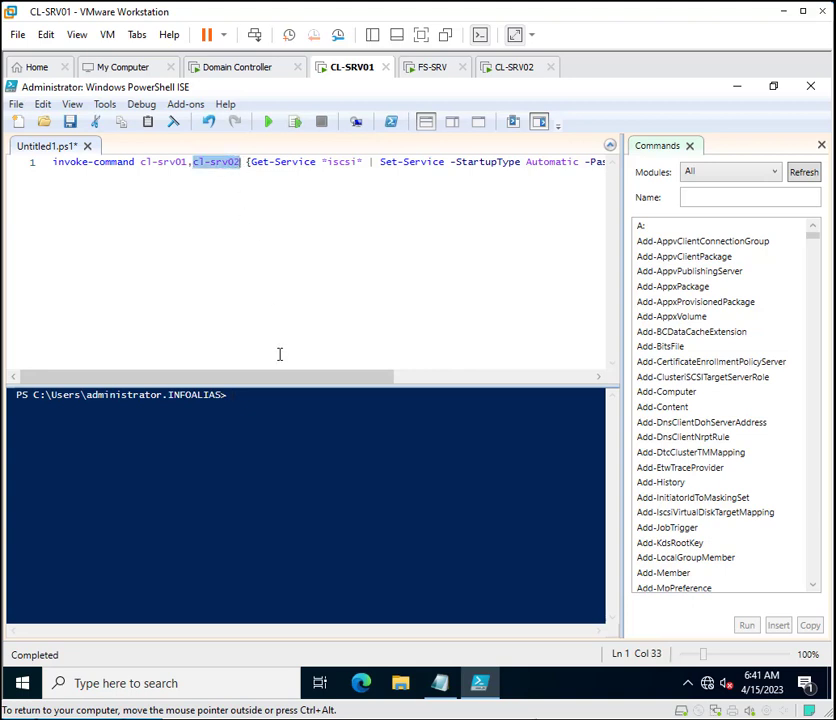
pyautogui.moveTo(281, 379); pyautogui.dragTo(228, 384)
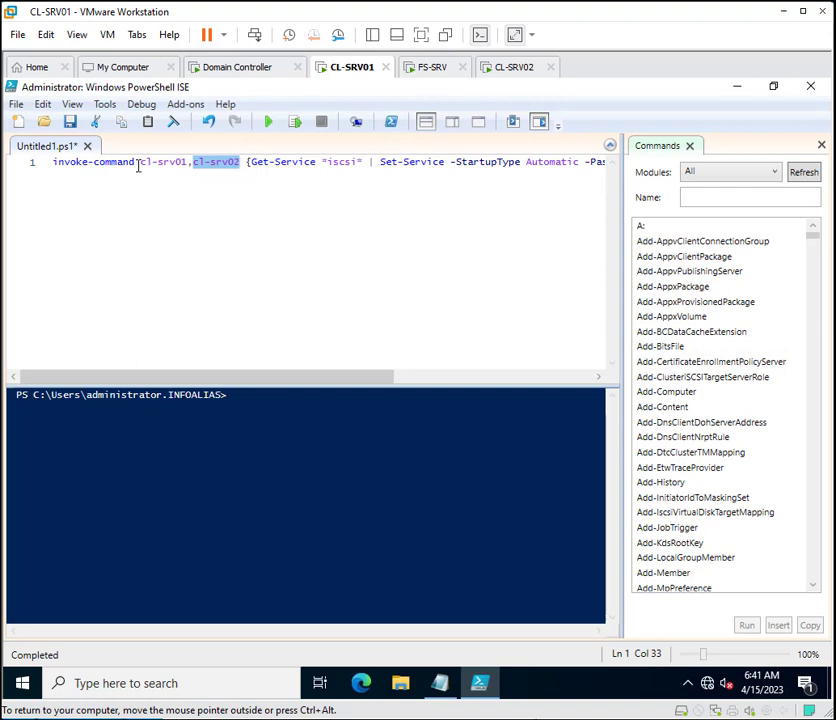
pyautogui.moveTo(142, 164); pyautogui.dragTo(186, 164)
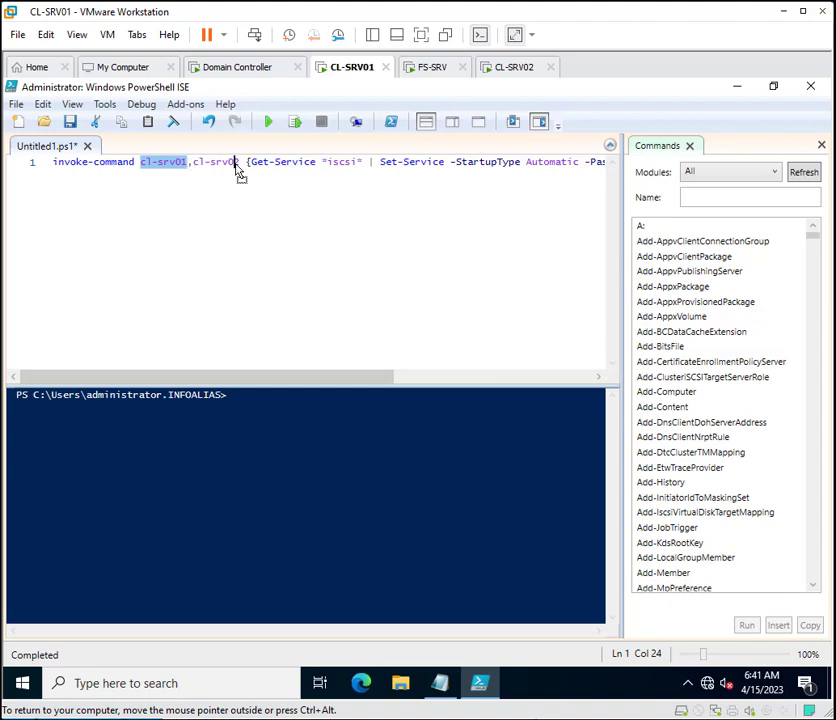
pyautogui.moveTo(163, 163); pyautogui.dragTo(216, 170)
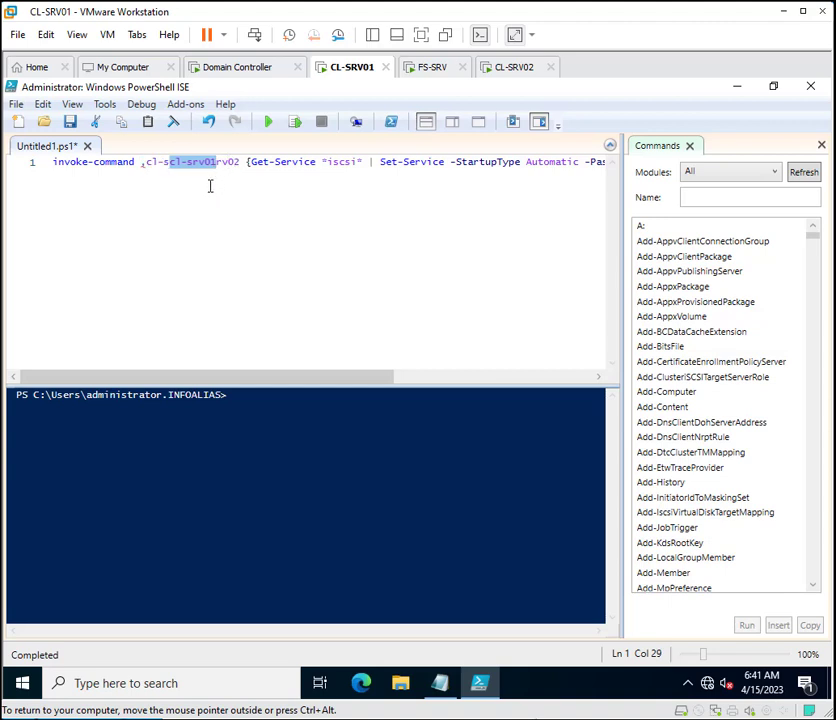
pyautogui.hotkey('ctrl', 'z')
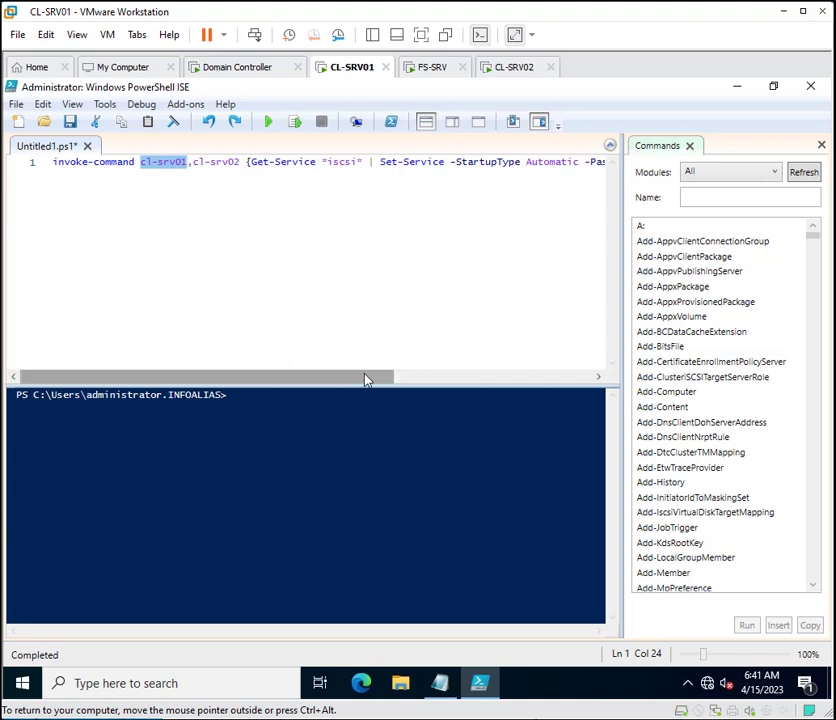
pyautogui.hscroll(1, 372, 378)
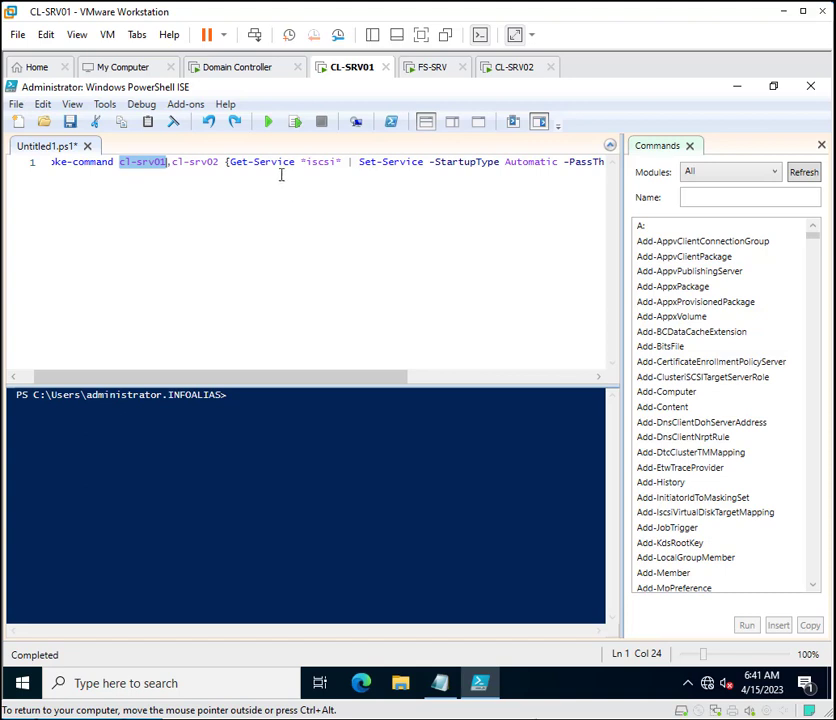
pyautogui.moveTo(368, 380); pyautogui.dragTo(430, 385)
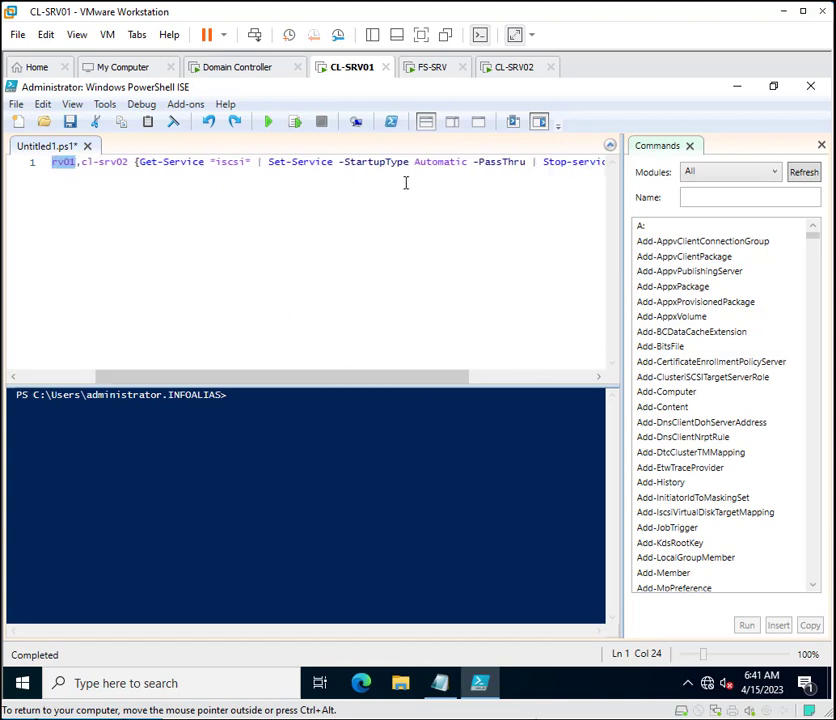
pyautogui.moveTo(444, 388); pyautogui.dragTo(500, 386)
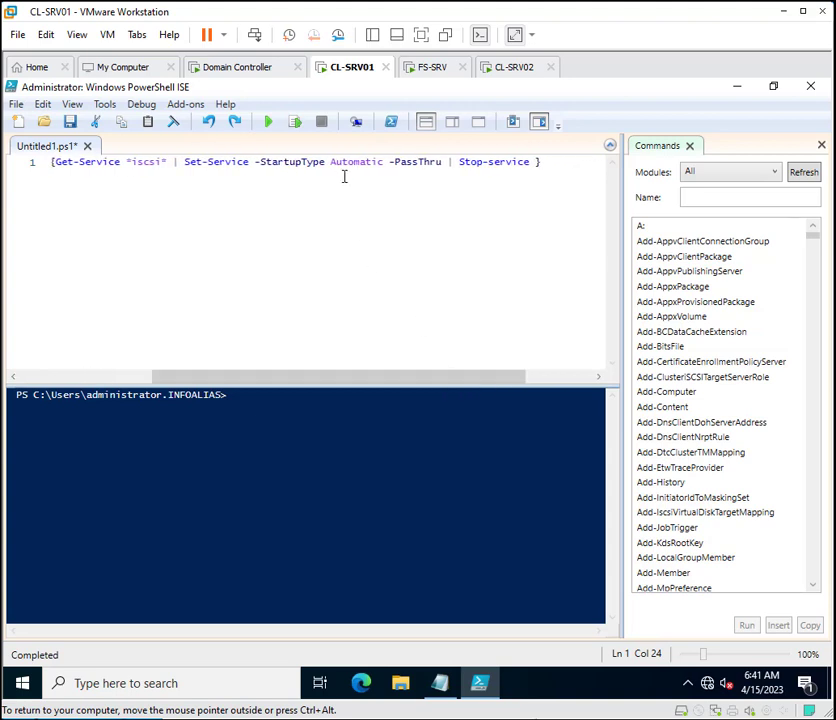
# Change Stop-service to Start-service at the end of the invoke-command line
pyautogui.click(483, 163)
pyautogui.press('BackSpace')
pyautogui.press('BackSpace')
pyautogui.press('BackSpace')
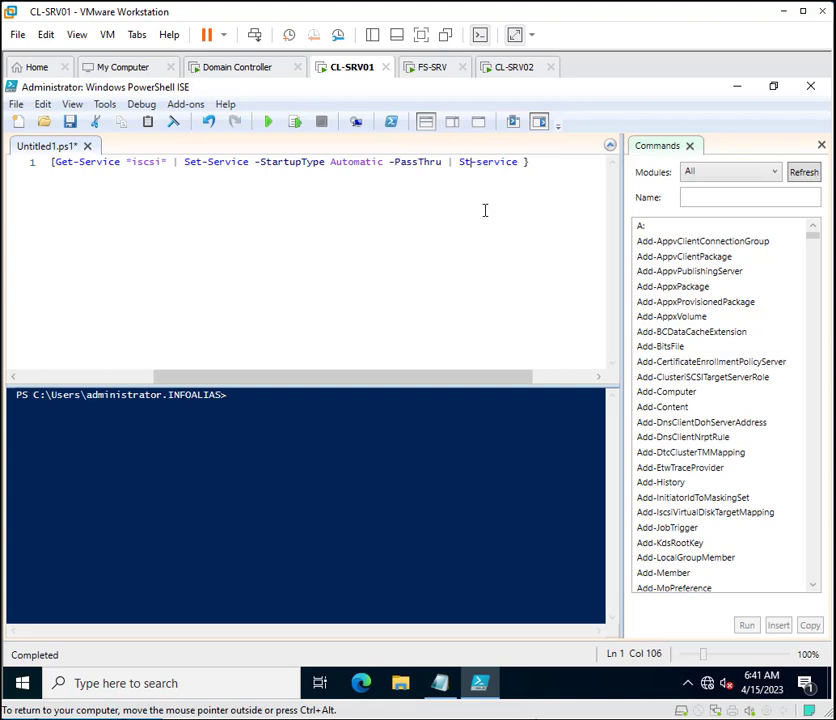
pyautogui.write('tart')
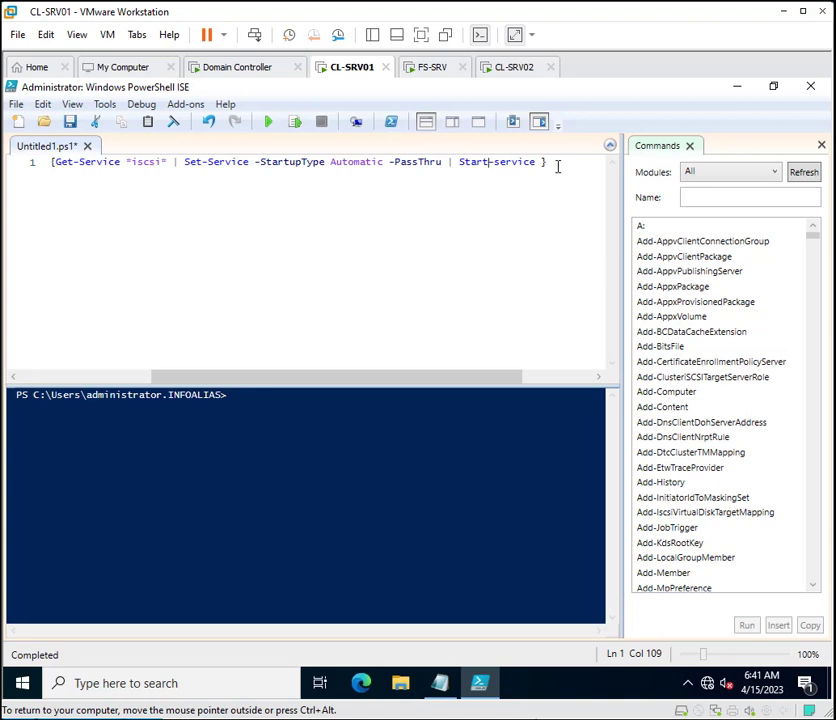
# Run the whole invoke-command script to set the iSCSI services to Automatic and start them on cl-srv01 and cl-srv02
pyautogui.moveTo(556, 164); pyautogui.dragTo(32, 160)
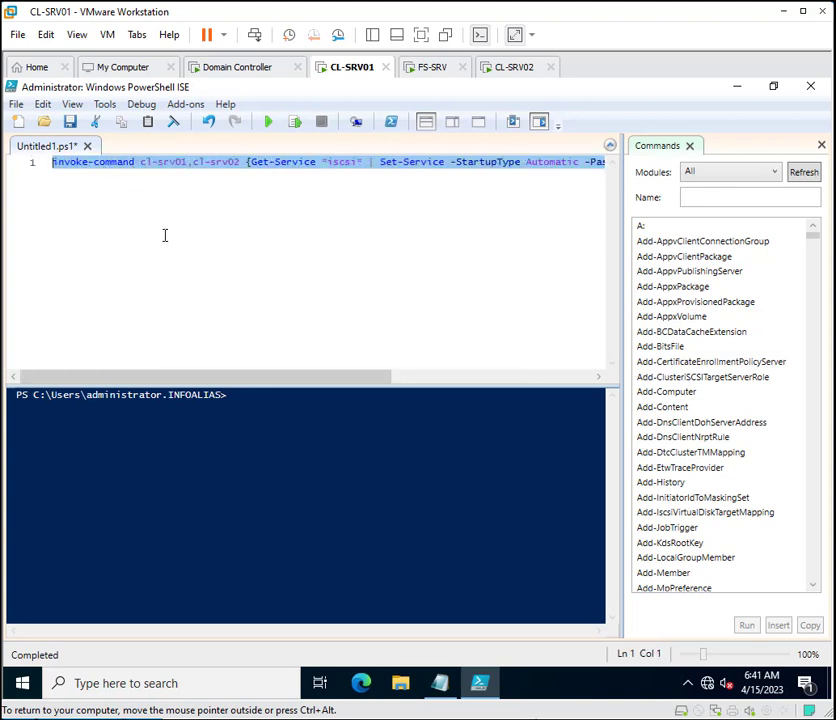
pyautogui.click(269, 121)
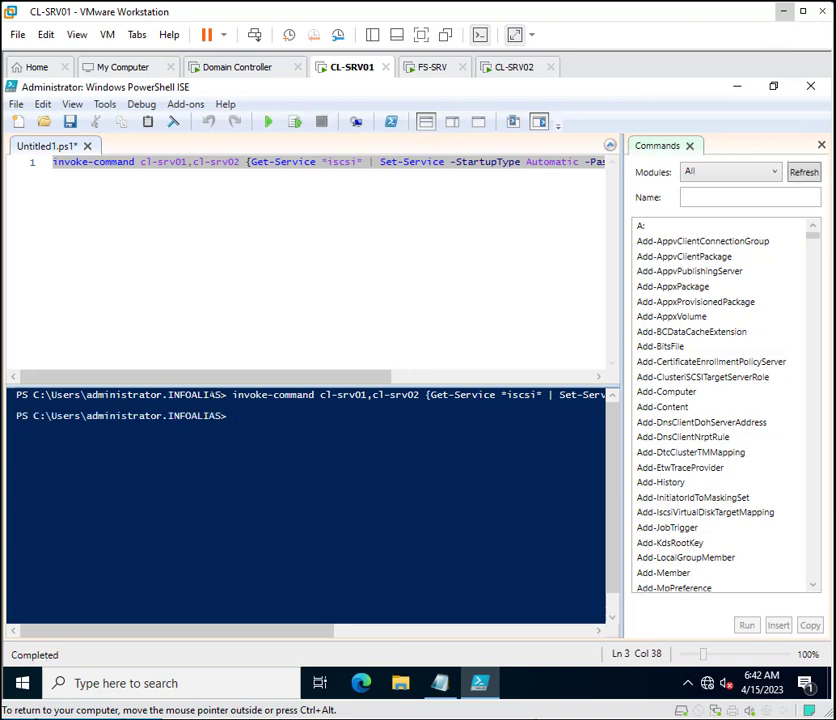
pyautogui.moveTo(304, 377); pyautogui.dragTo(431, 390)
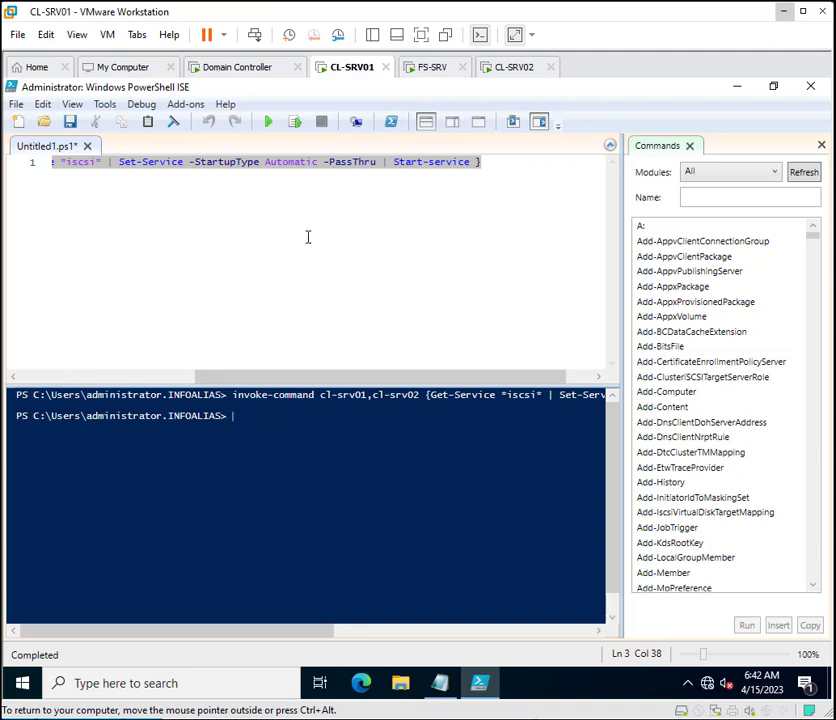
# Reopen Server Manager and launch iSCSI Initiator to check that the service is running, and close both windows
pyautogui.click(23, 687)
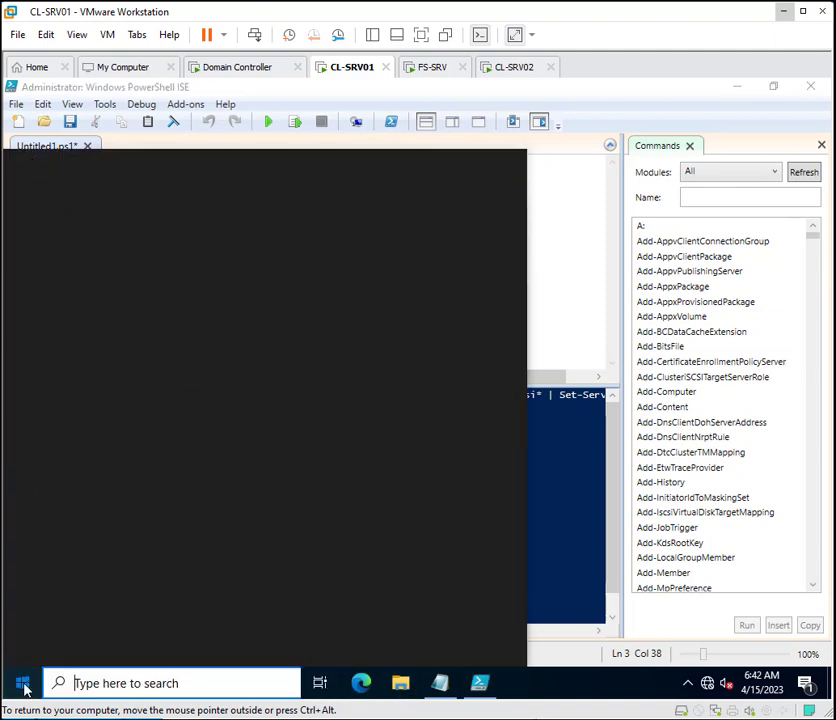
pyautogui.click(108, 258)
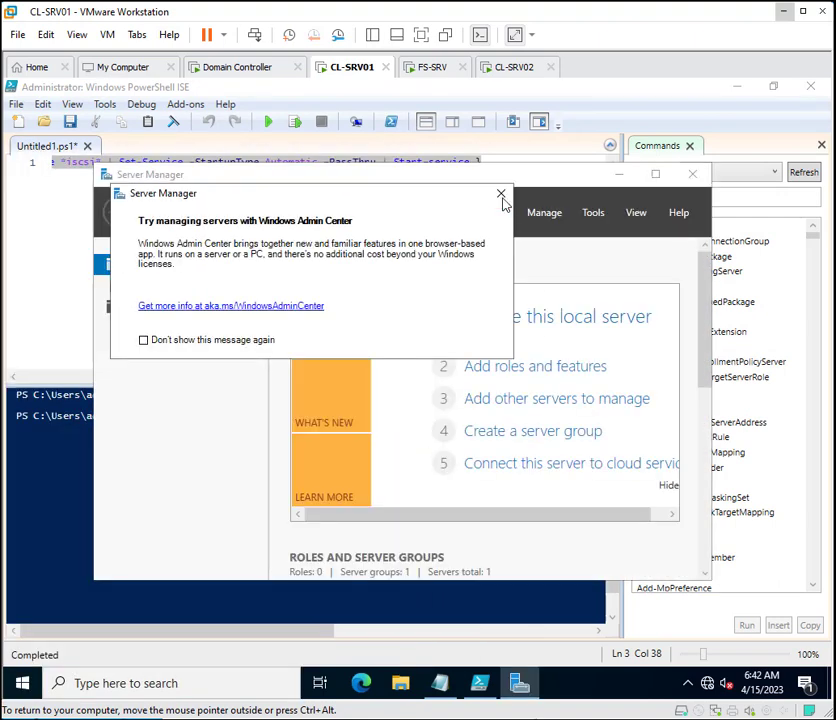
pyautogui.click(501, 195)
pyautogui.click(593, 212)
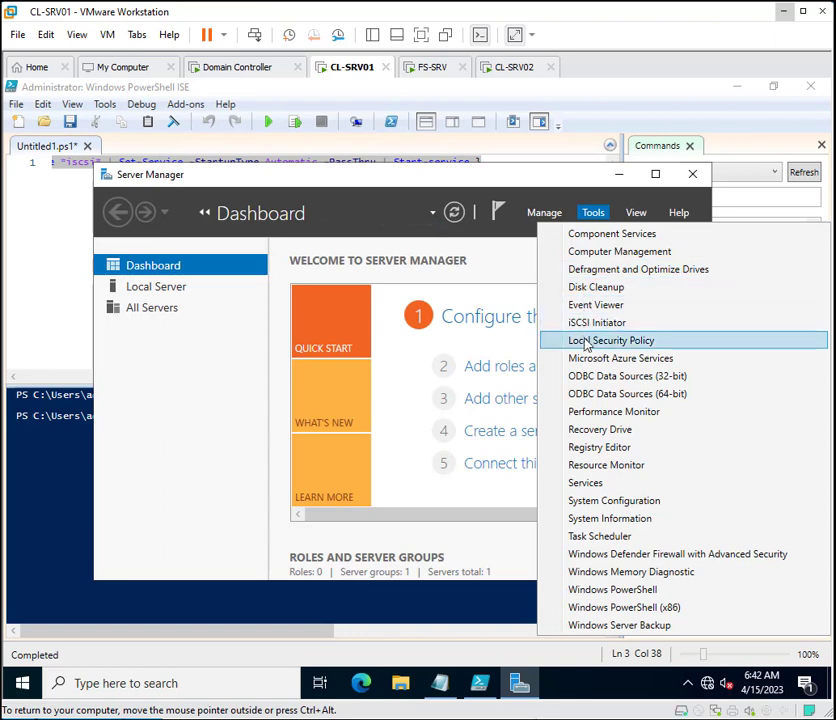
pyautogui.click(590, 324)
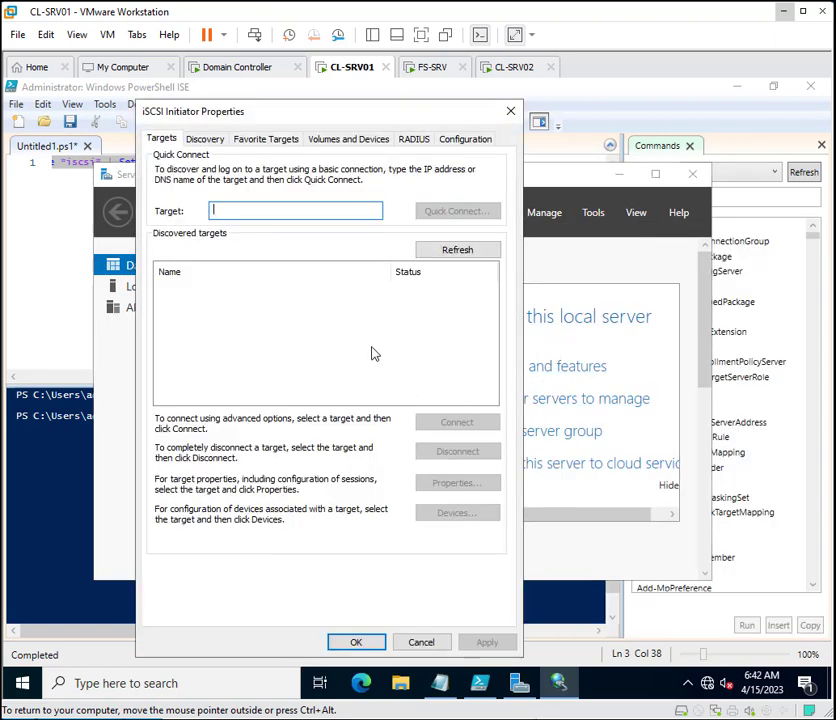
pyautogui.click(507, 119)
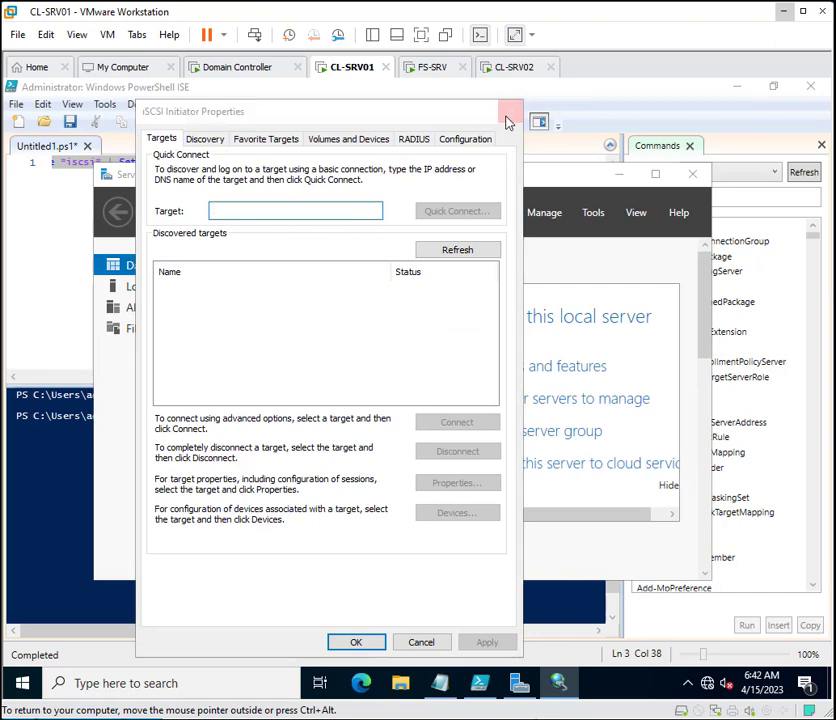
pyautogui.click(692, 178)
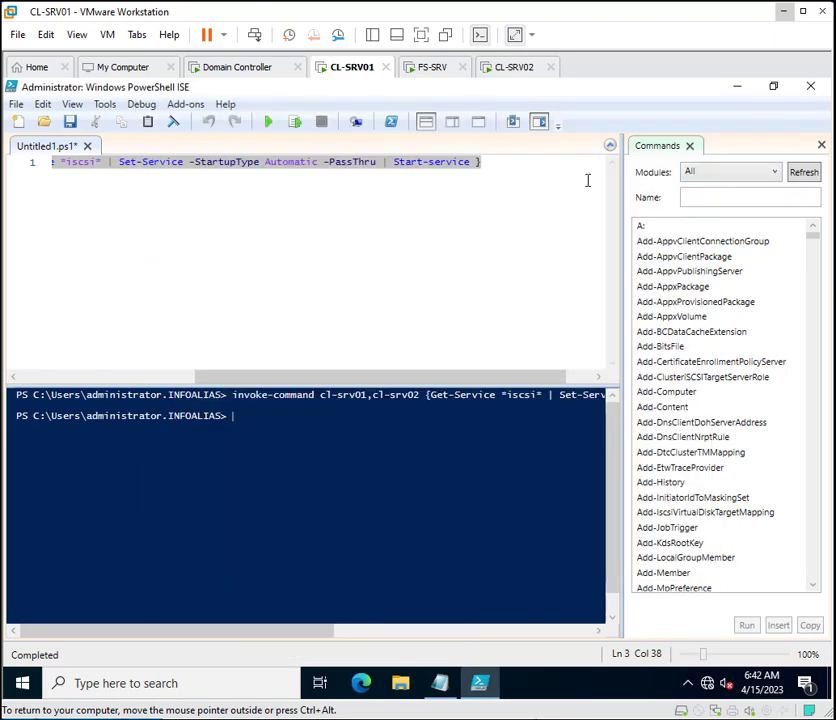
# Switch to the CL-SRV02 virtual machine and unlock it by entering the domain administrator's account password
pyautogui.click(513, 70)
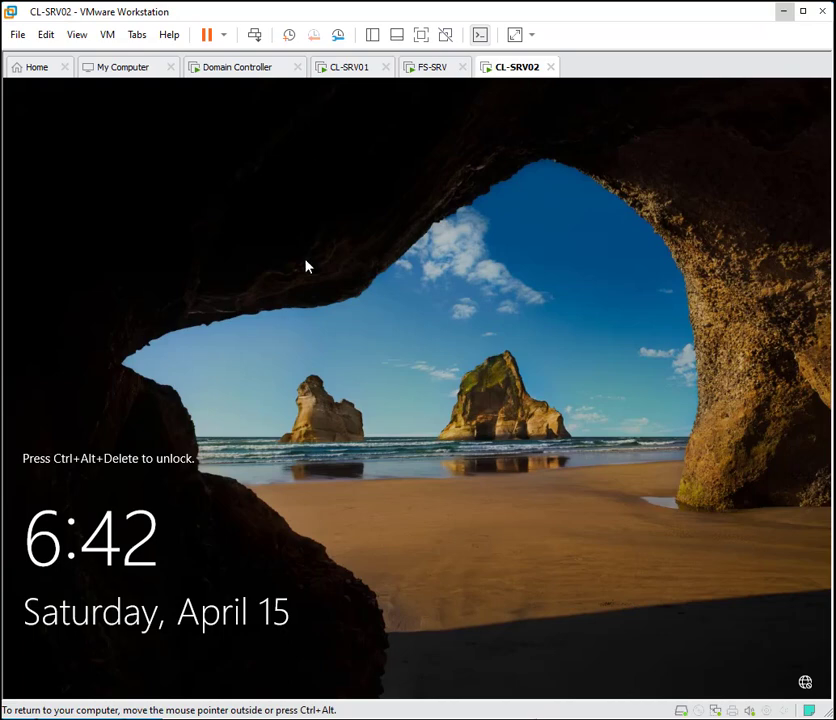
pyautogui.press('ctrl+alt+Insert')
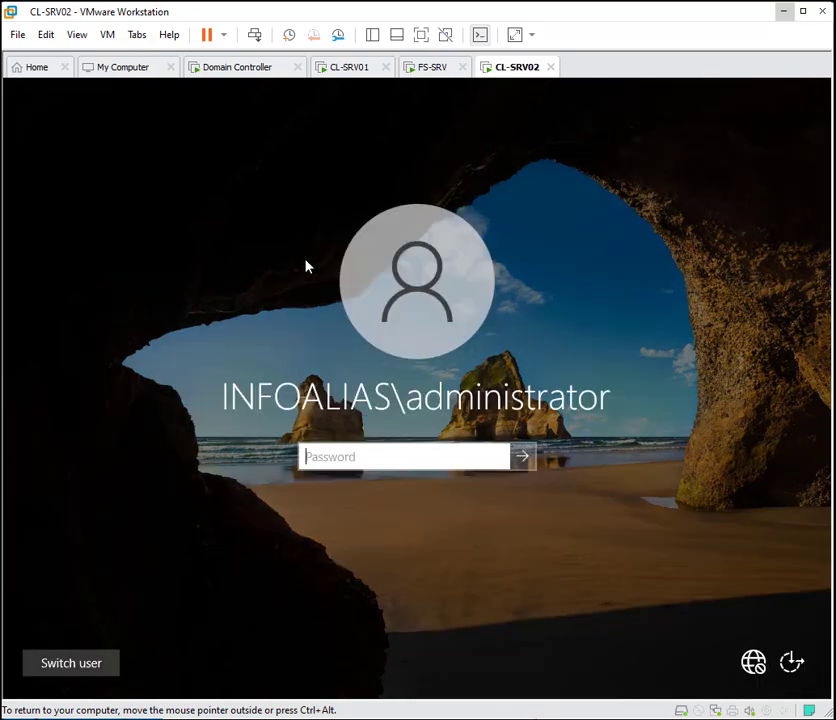
pyautogui.write('************')
pyautogui.press('Return')
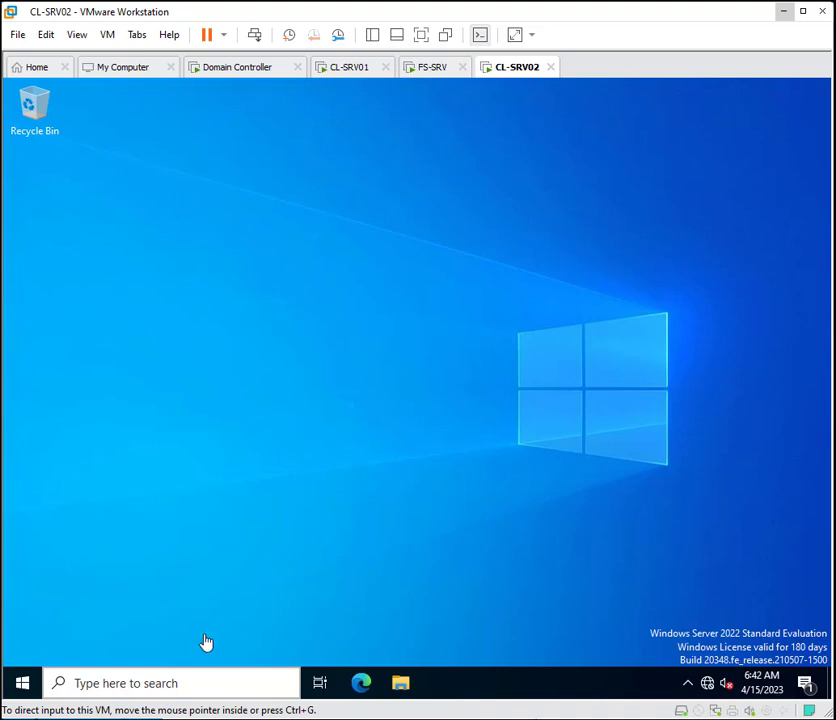
# Open Server Manager on CL-SRV02, launch iSCSI Initiator to check that the service is running, and close both windows
pyautogui.click(22, 683)
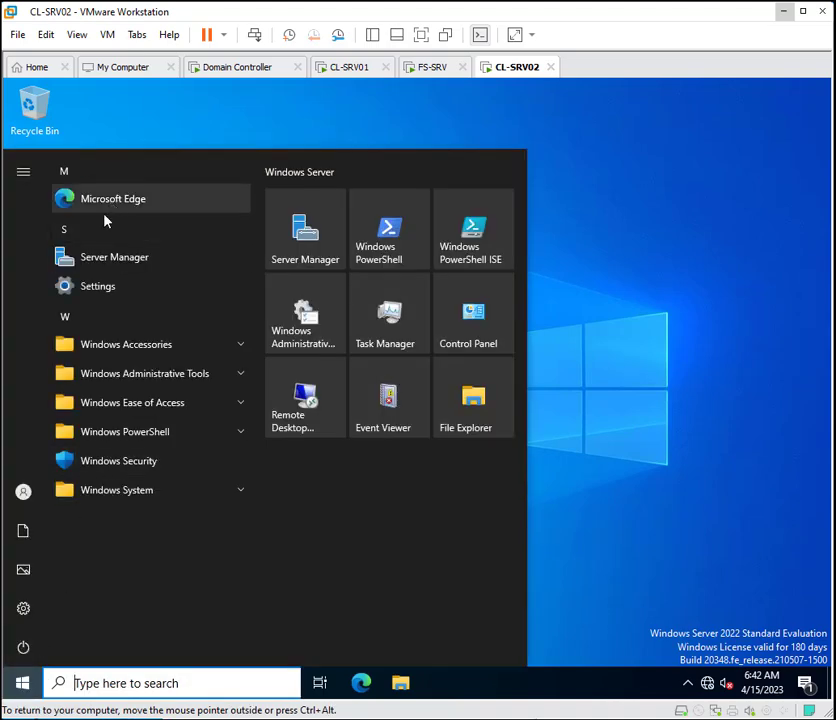
pyautogui.click(106, 259)
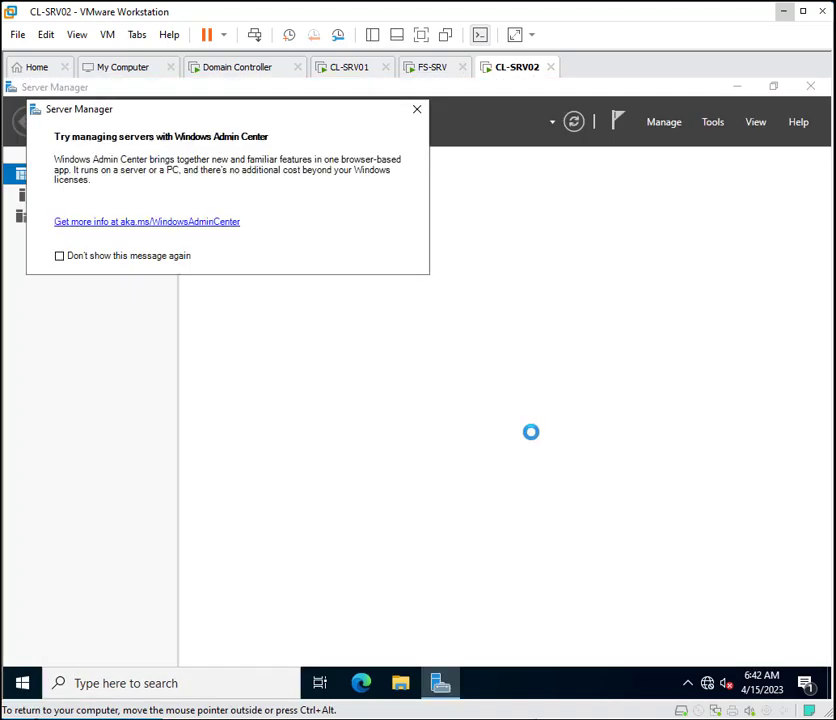
pyautogui.click(414, 108)
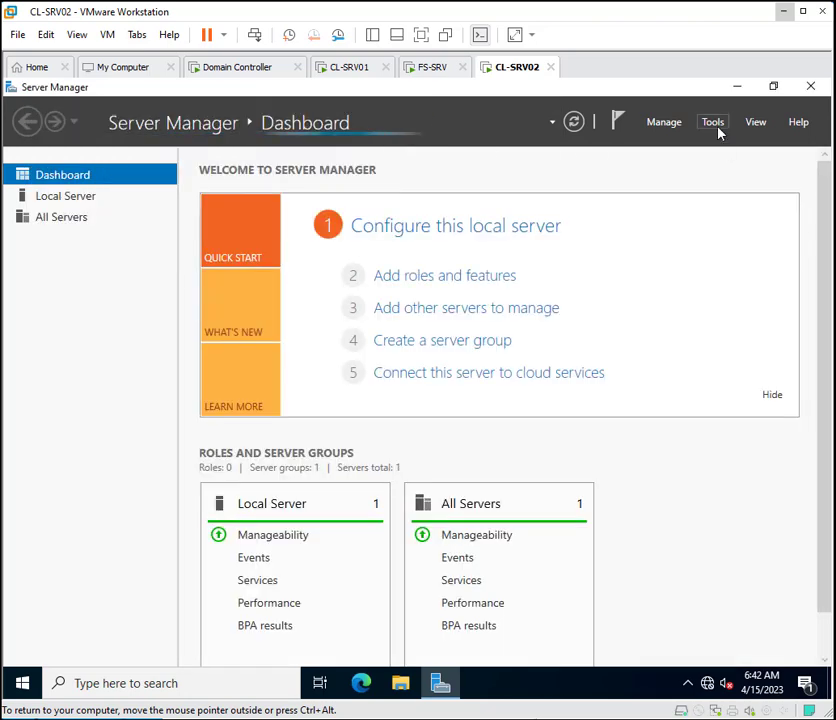
pyautogui.click(714, 126)
pyautogui.click(598, 233)
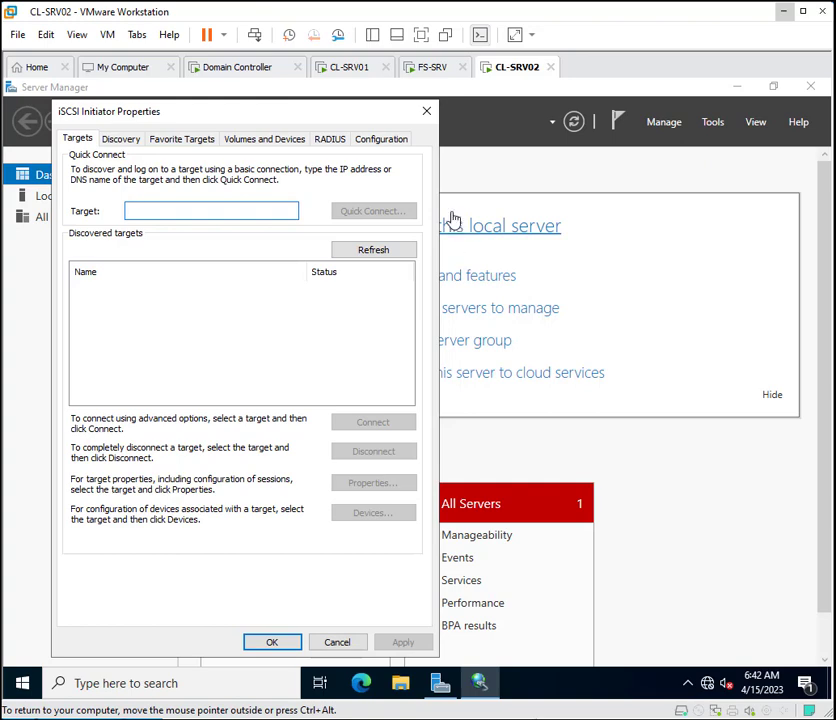
pyautogui.click(426, 111)
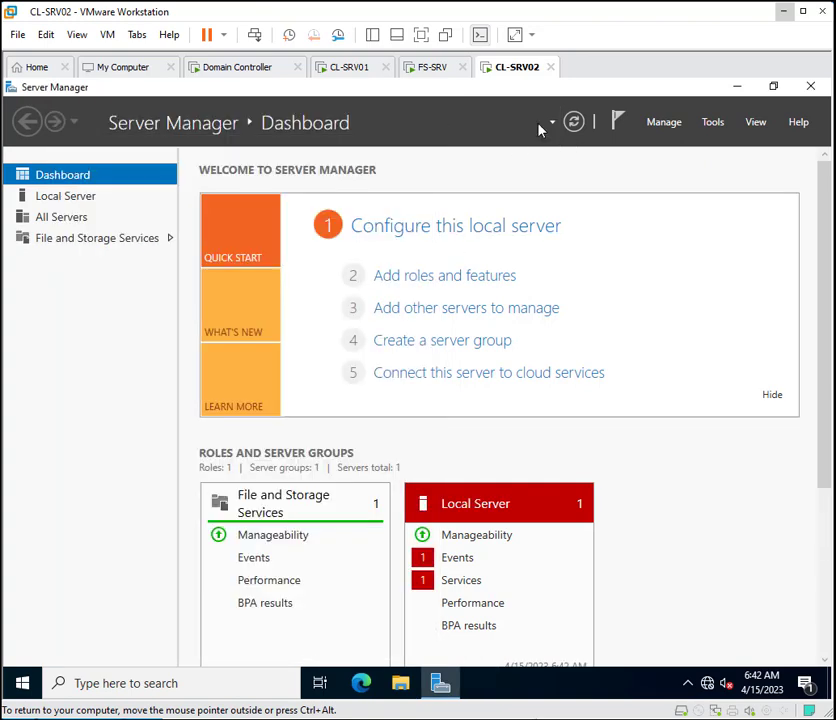
pyautogui.click(810, 87)
# Return to CL-SRV01 and copy the invoke-command Get-InitiatorPort line from the "iscsi powershell command" text file on the desktop
pyautogui.click(366, 72)
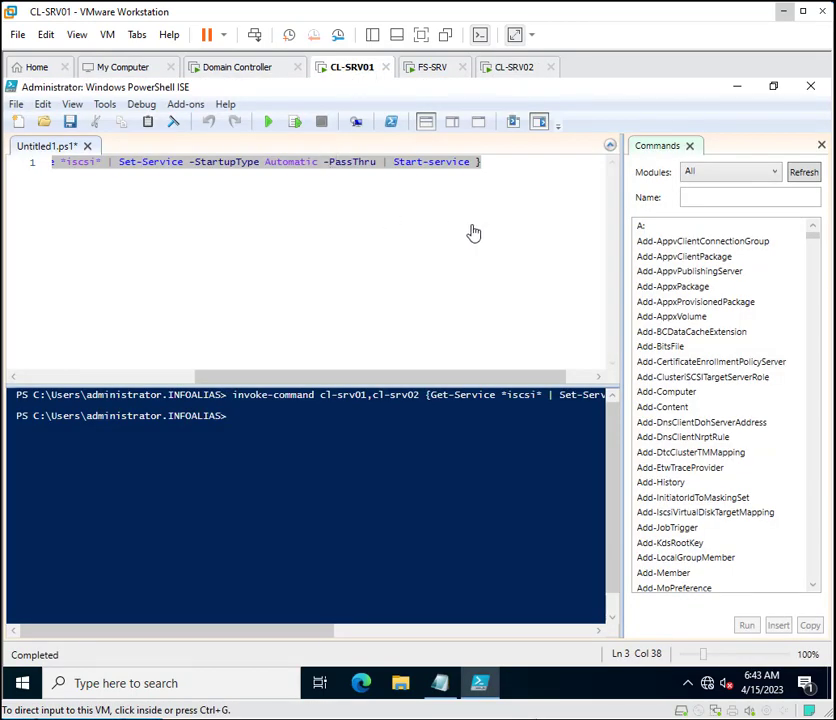
pyautogui.click(735, 90)
pyautogui.doubleClick(37, 195)
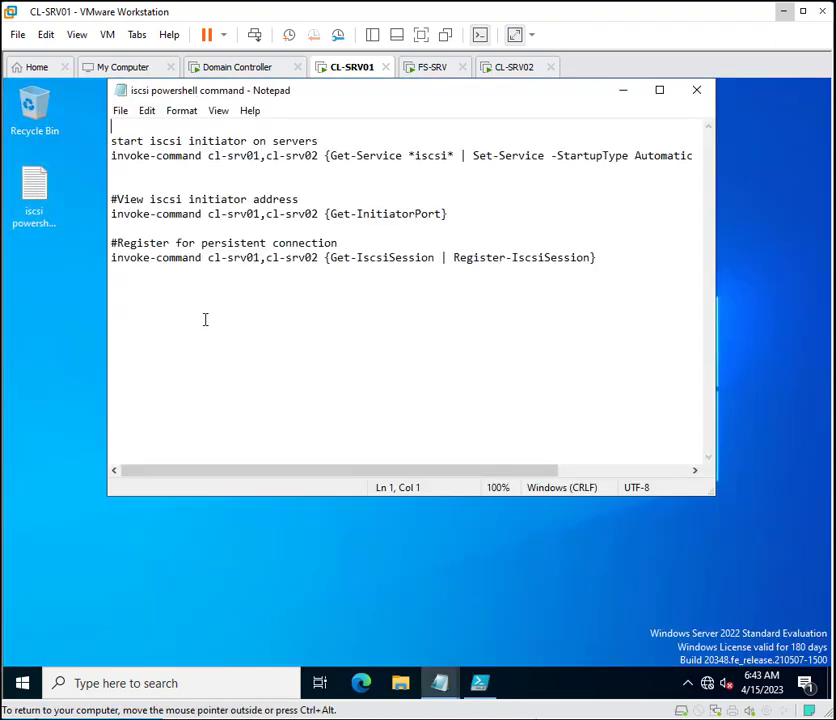
pyautogui.moveTo(453, 216); pyautogui.dragTo(113, 222)
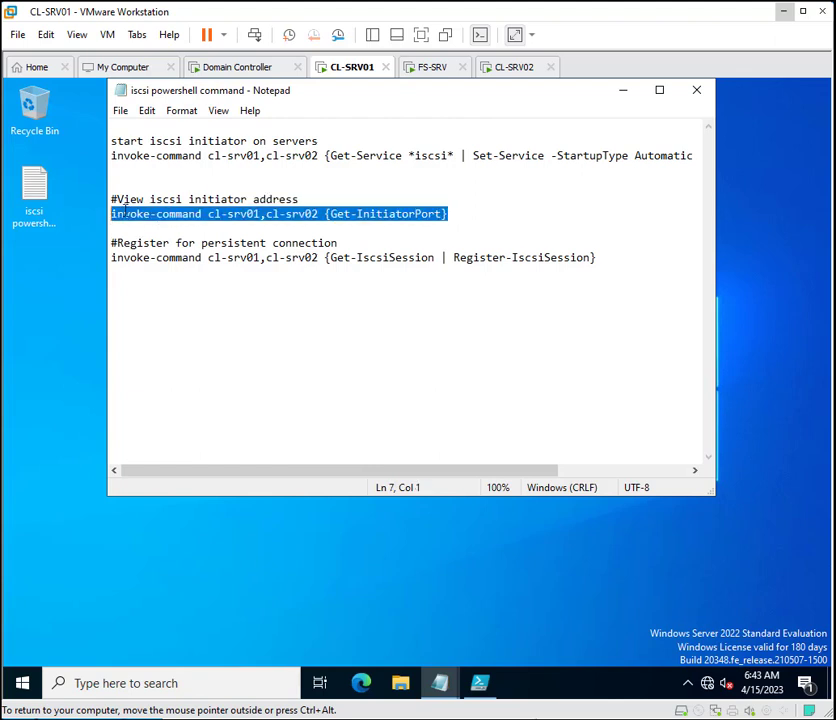
pyautogui.rightClick(123, 213)
pyautogui.click(156, 265)
# Paste the copied Get-InitiatorPort command as a new second line of the PowerShell ISE script
pyautogui.click(479, 683)
pyautogui.hotkey('ctrl', 'v')
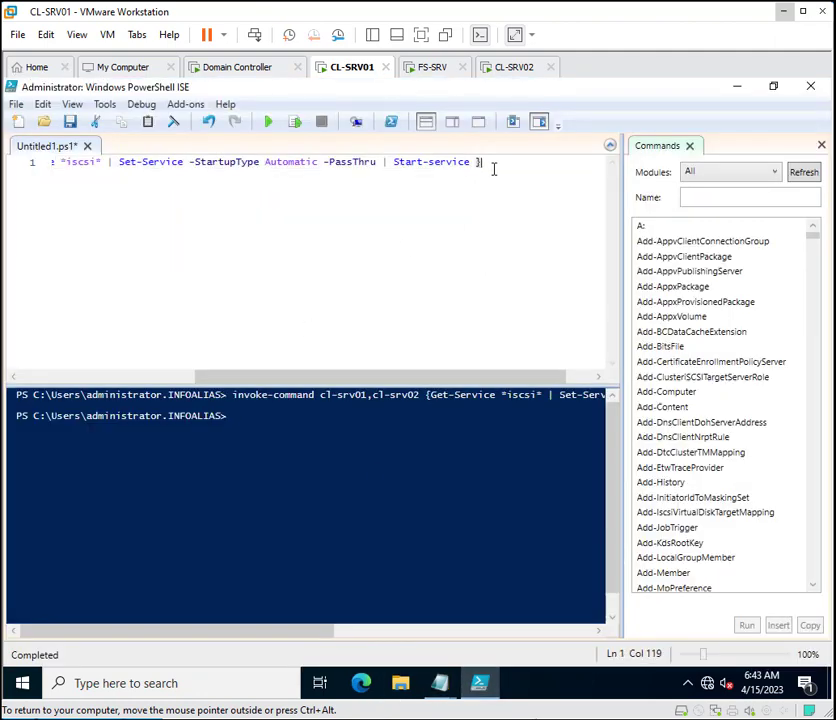
pyautogui.press('Return')
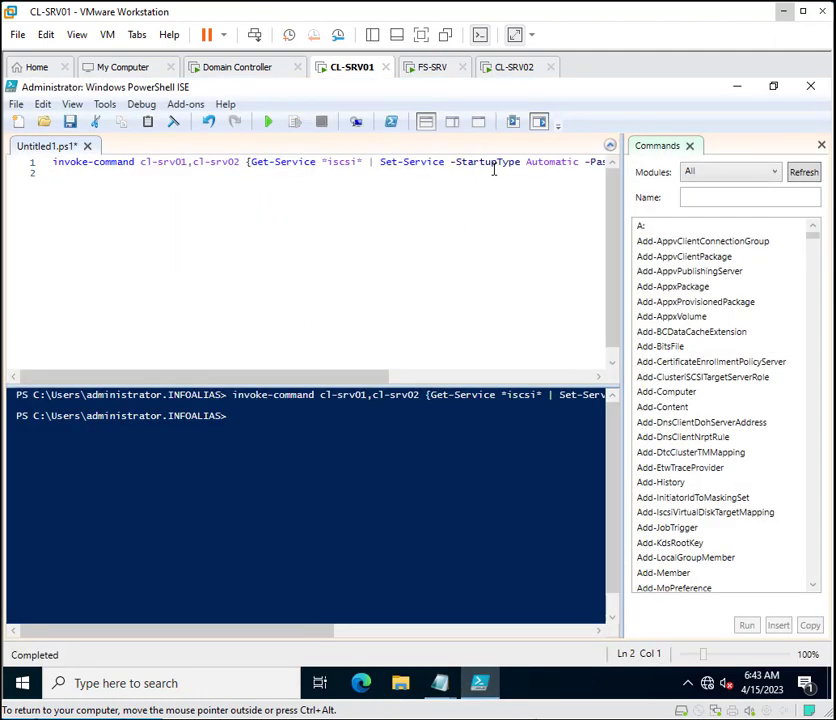
pyautogui.hotkey('ctrl', 'v')
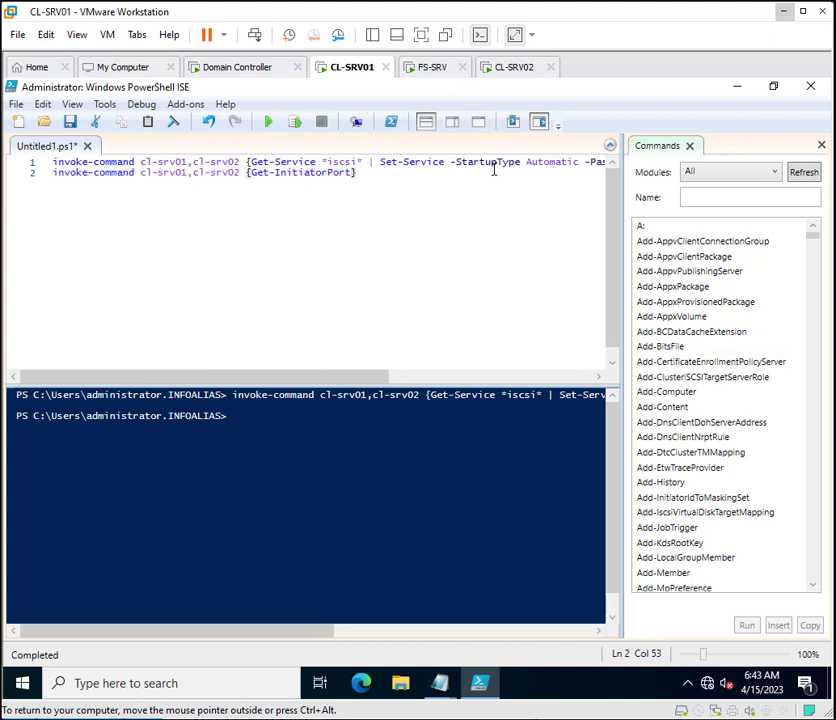
# Run the whole script including the Get-InitiatorPort line, and enlarge the console pane for its output
pyautogui.moveTo(364, 174); pyautogui.dragTo(56, 178)
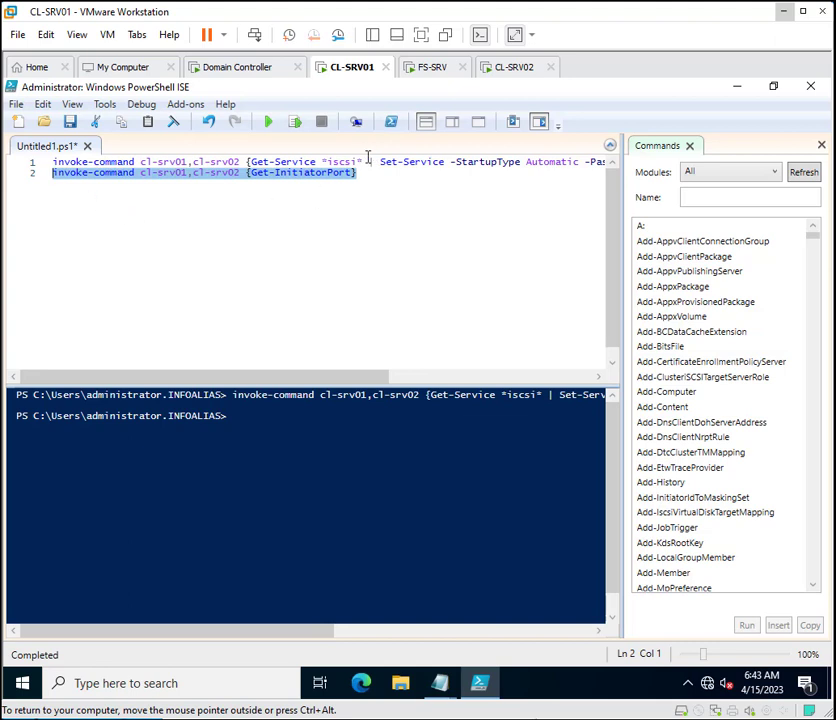
pyautogui.click(269, 122)
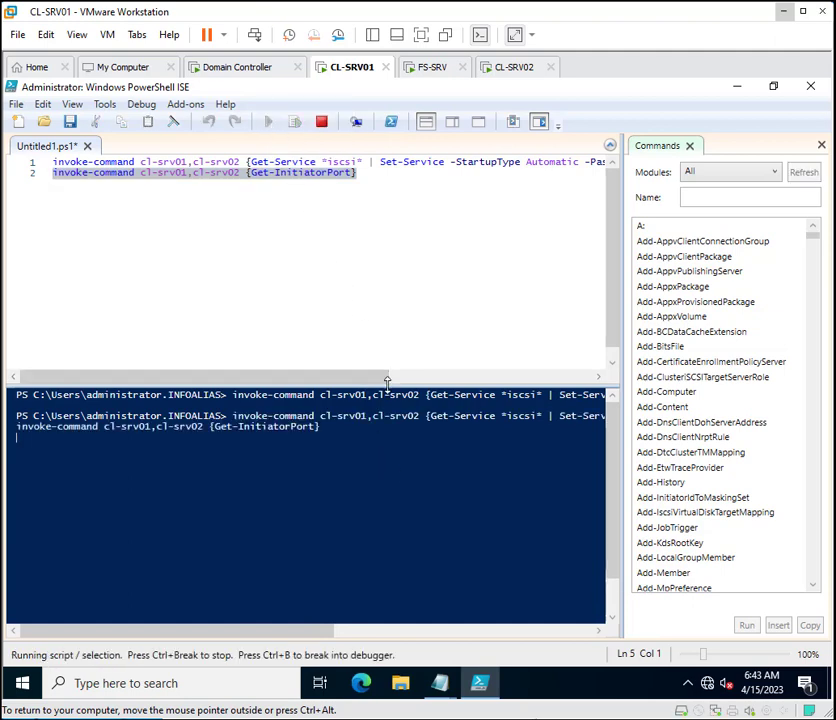
pyautogui.moveTo(390, 385); pyautogui.dragTo(388, 284)
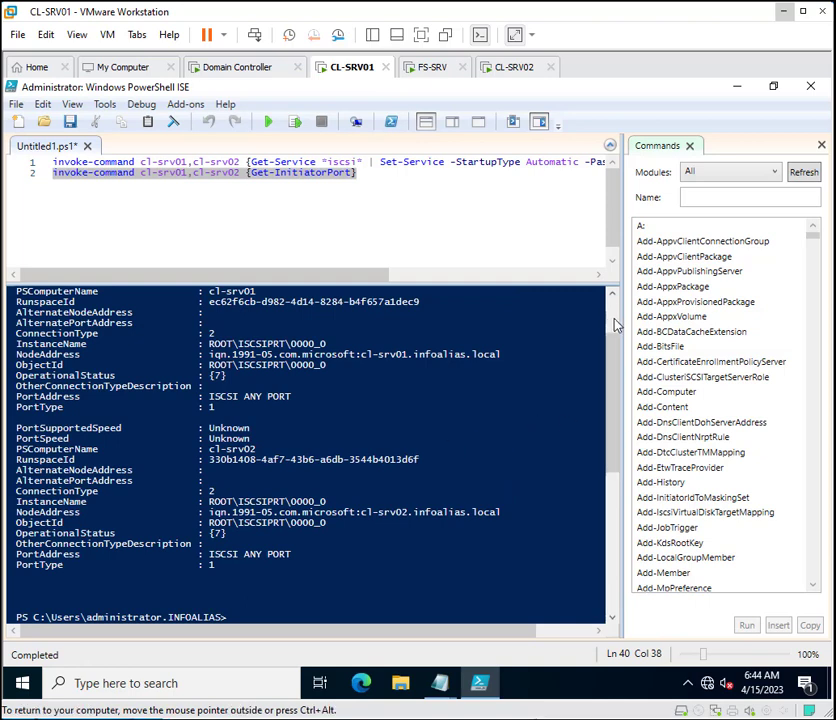
# Examine the Get-InitiatorPort output for the computer names and iSCSI node addresses of cl-srv01 and cl-srv02, along with its script line
pyautogui.scroll(3, 617, 325)
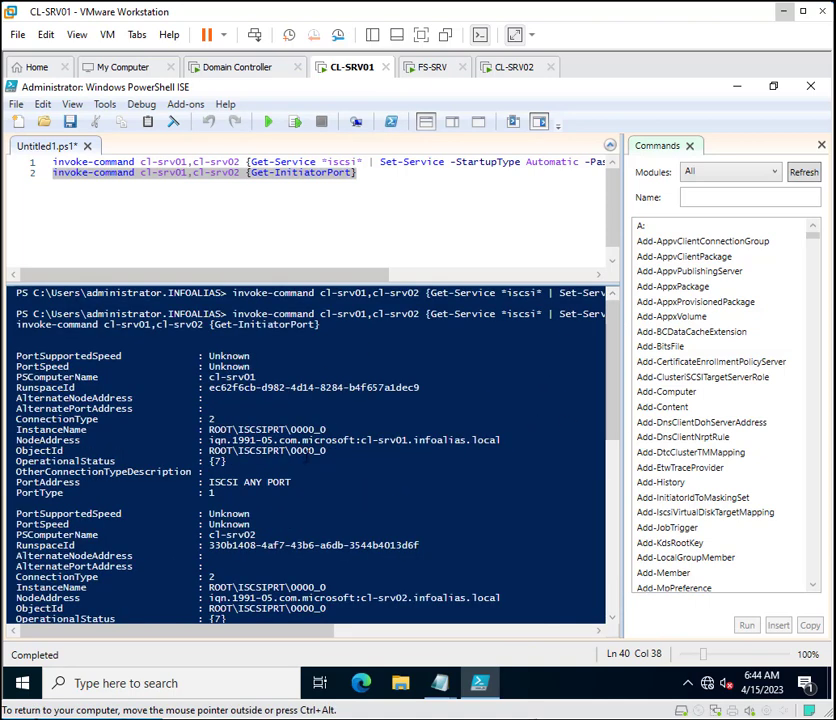
pyautogui.scroll(-10, 262, 374)
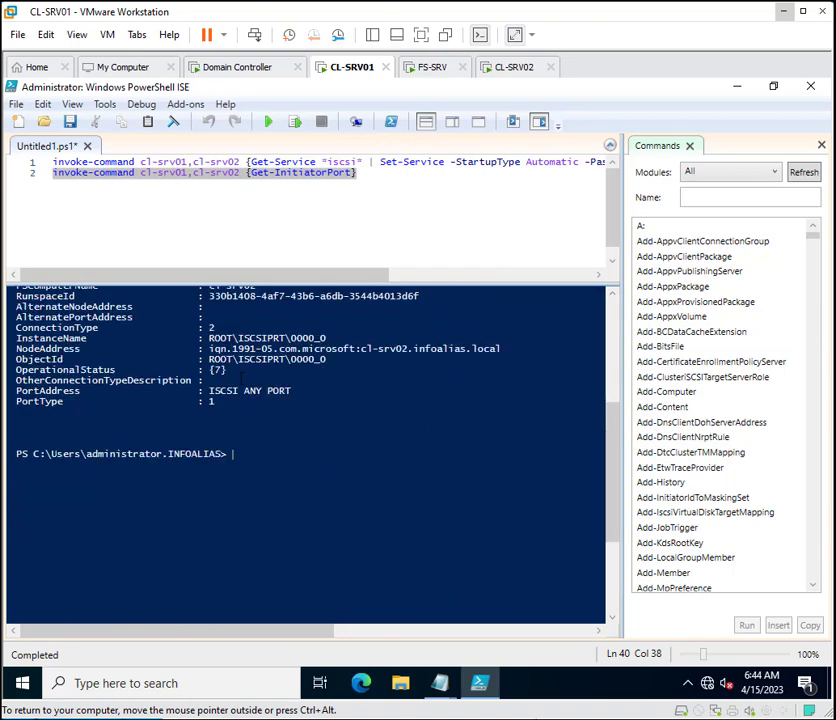
pyautogui.scroll(9, 262, 374)
pyautogui.scroll(1, 262, 374)
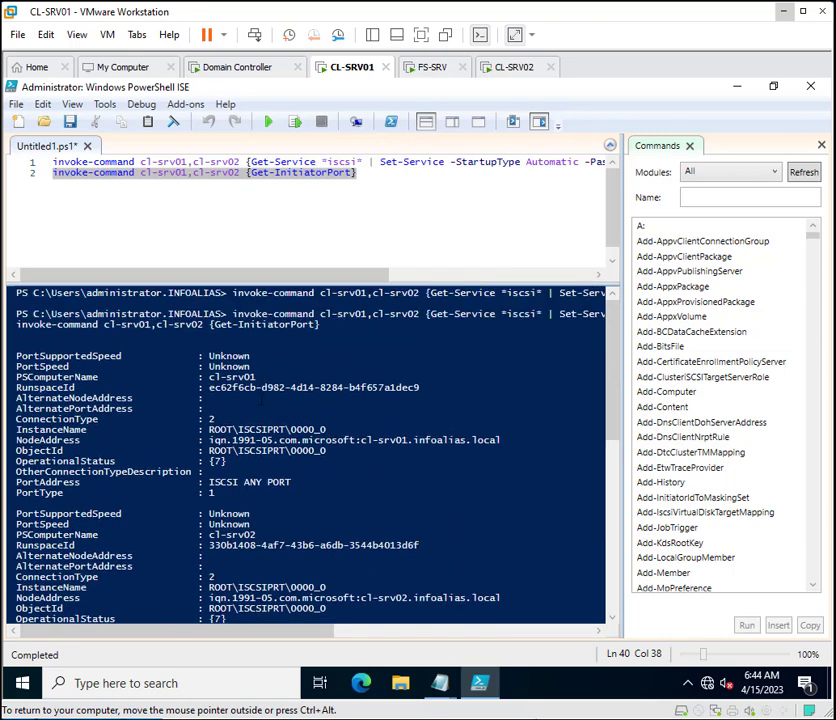
pyautogui.moveTo(256, 535); pyautogui.dragTo(209, 535)
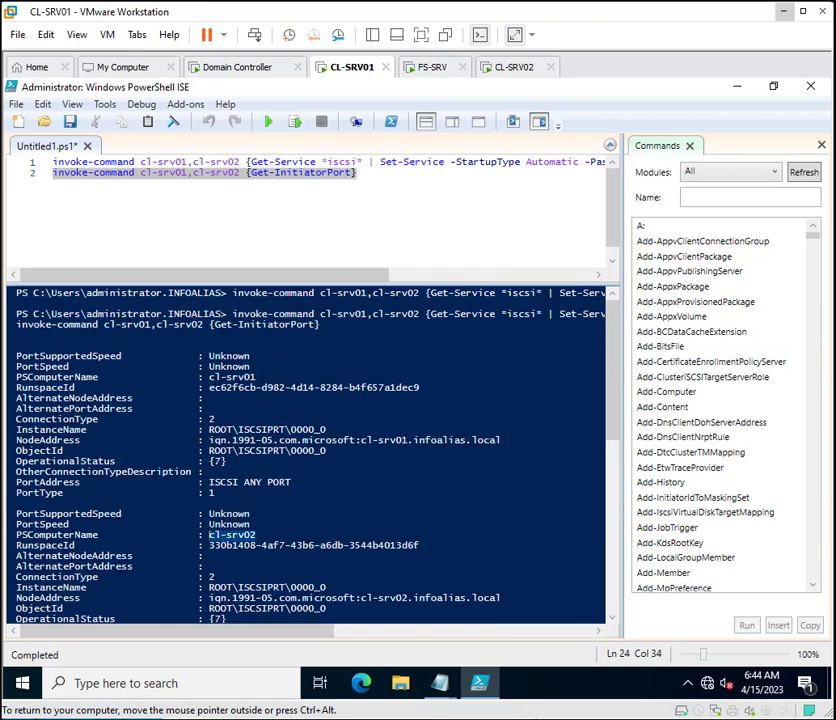
pyautogui.scroll(-1, 155, 357)
pyautogui.scroll(1, 155, 357)
pyautogui.click(362, 172)
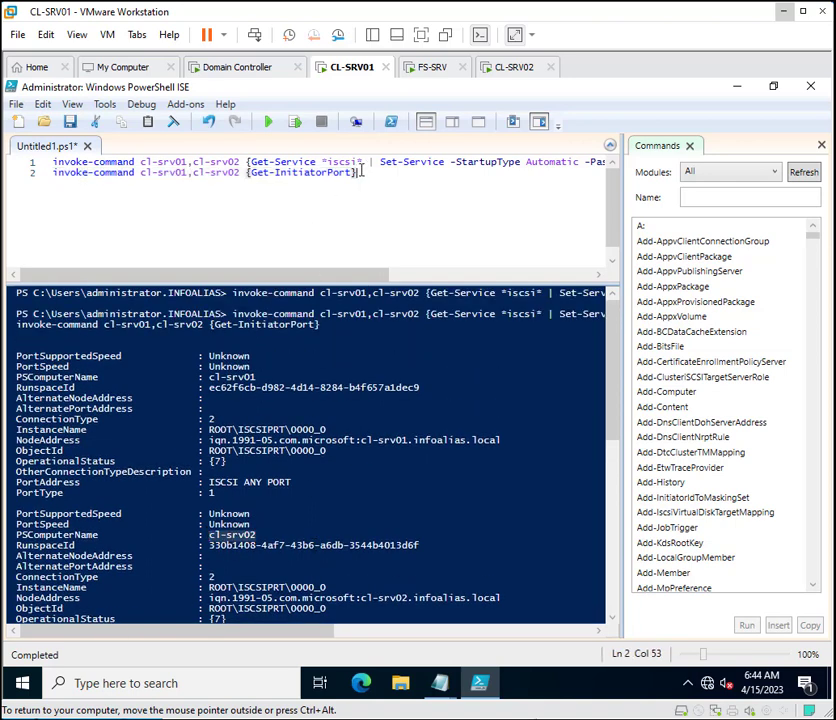
pyautogui.moveTo(356, 172); pyautogui.dragTo(54, 182)
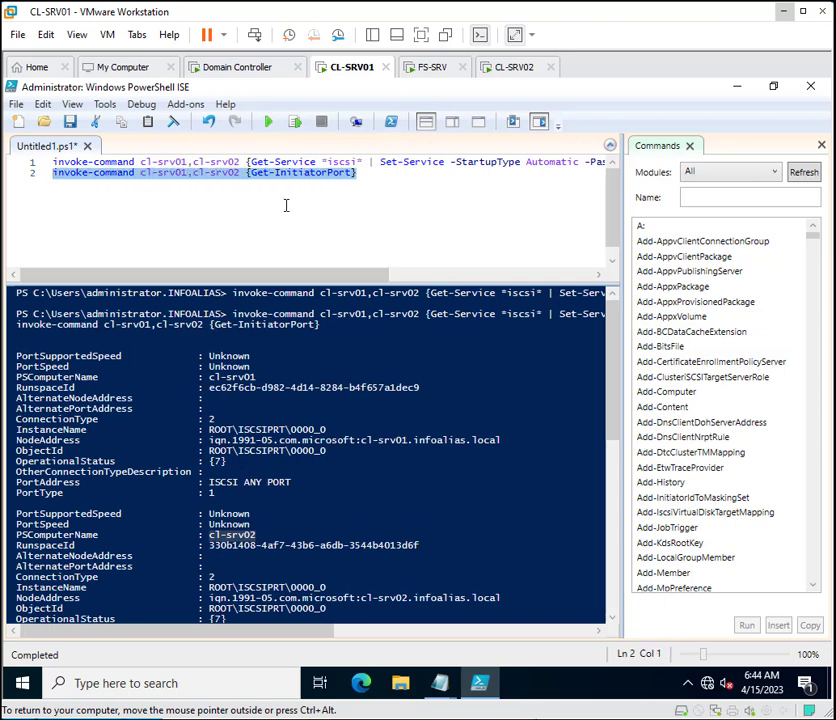
# Copy the invoke-command line that pipes Get-IscsiSession into Register-IscsiSession from the Notepad command notes
pyautogui.click(738, 89)
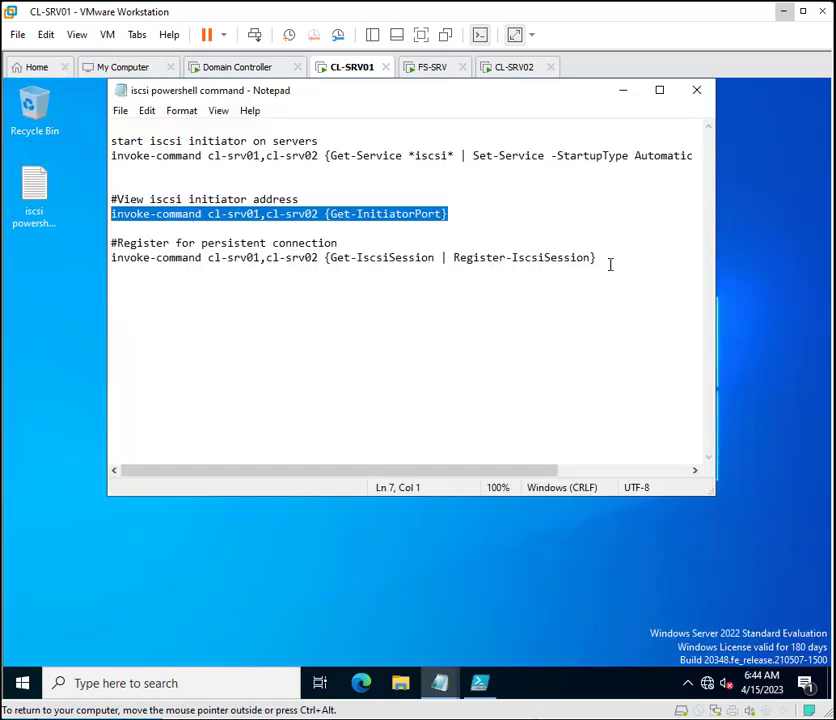
pyautogui.moveTo(610, 264); pyautogui.dragTo(112, 260)
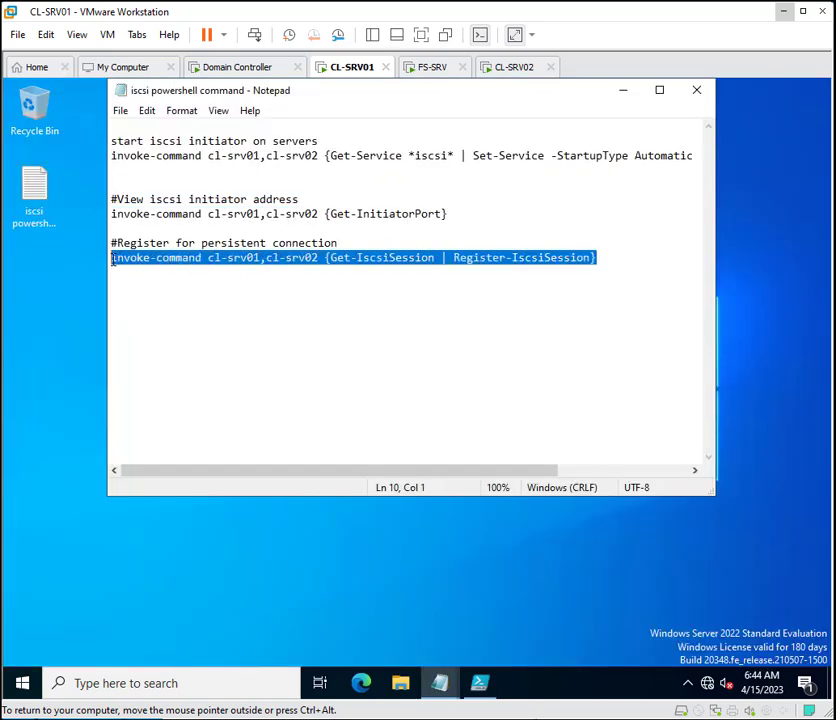
pyautogui.rightClick(112, 261)
pyautogui.click(151, 318)
# Paste the copied Register-IscsiSession command on line 4 of the PowerShell ISE script, leaving line 3 blank
pyautogui.click(479, 683)
pyautogui.click(370, 166)
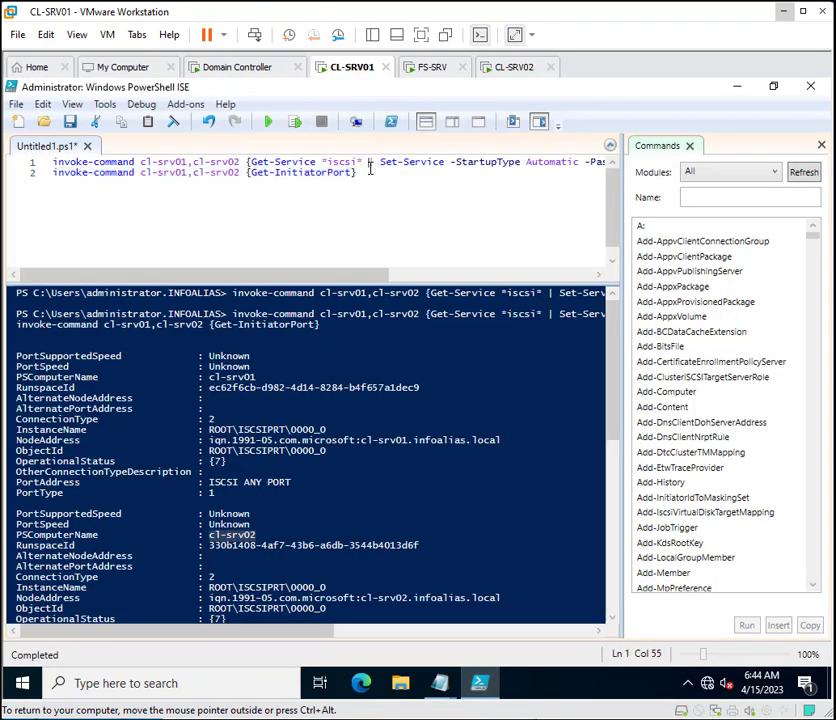
pyautogui.press('Return')
pyautogui.press('Return')
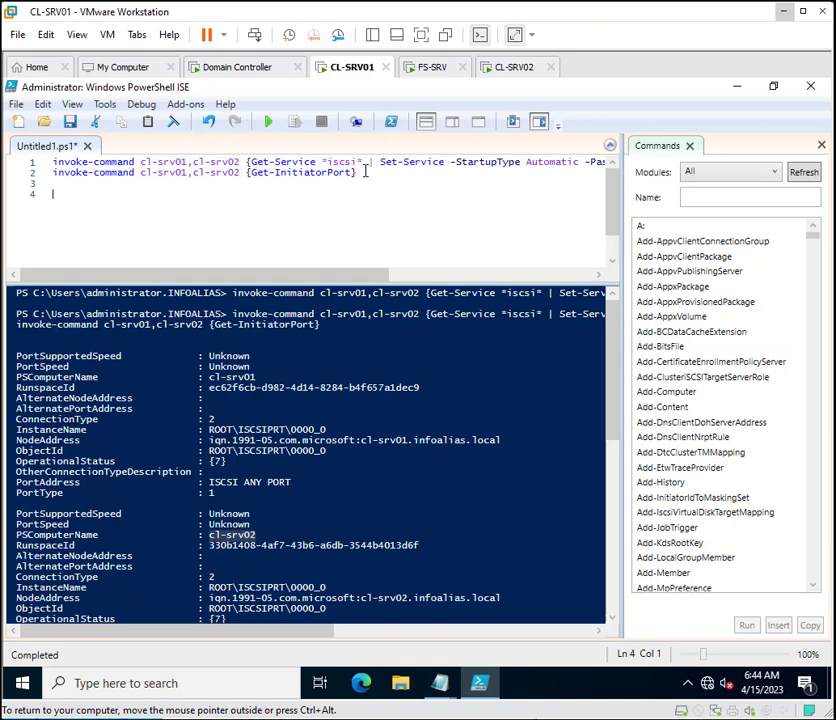
pyautogui.hotkey('ctrl', 'v')
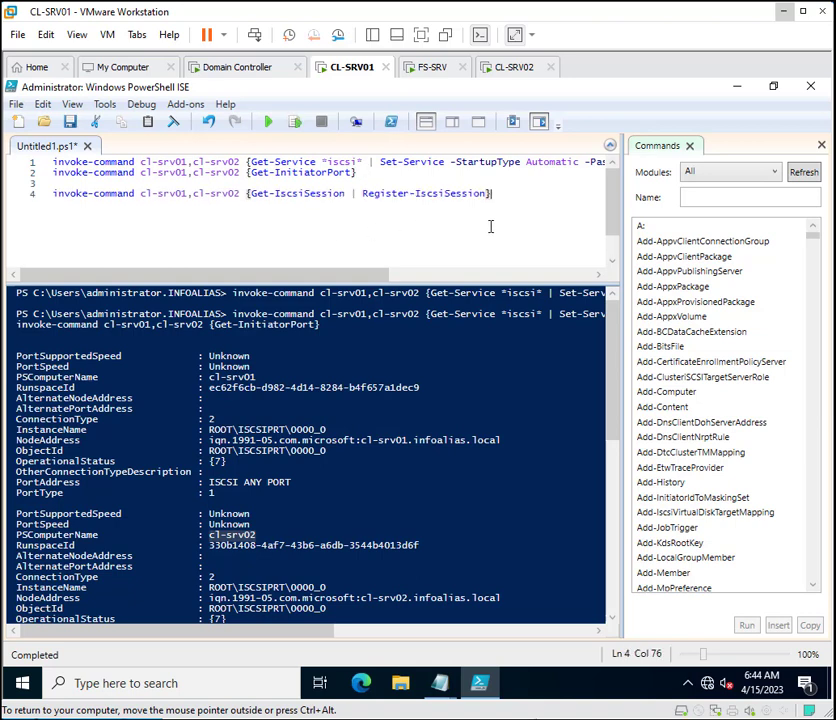
# Run only the selected Get-IscsiSession | Register-IscsiSession line for cl-srv01 and cl-srv02, and review the console output
pyautogui.moveTo(487, 197); pyautogui.dragTo(53, 199)
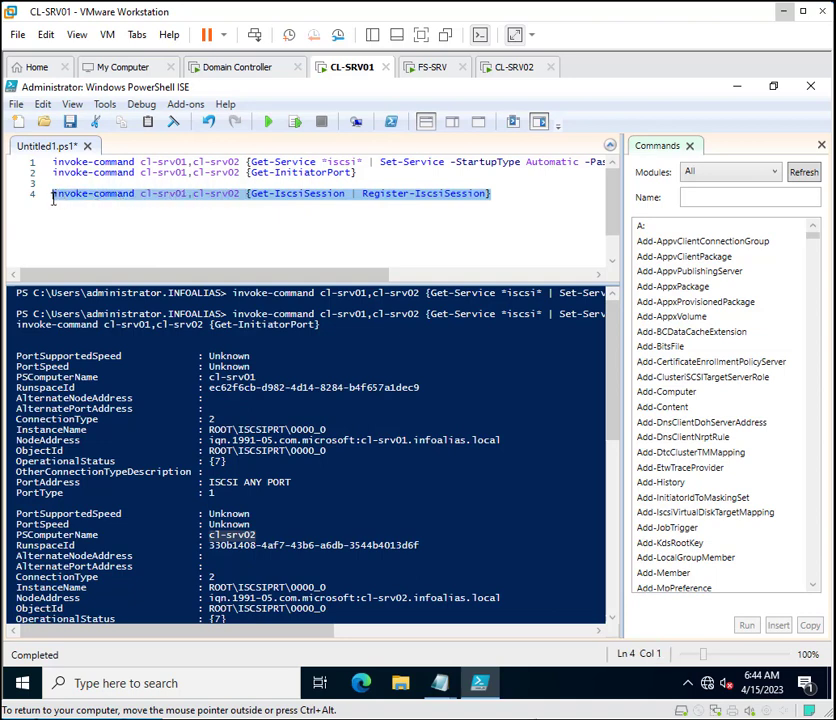
pyautogui.rightClick(181, 199)
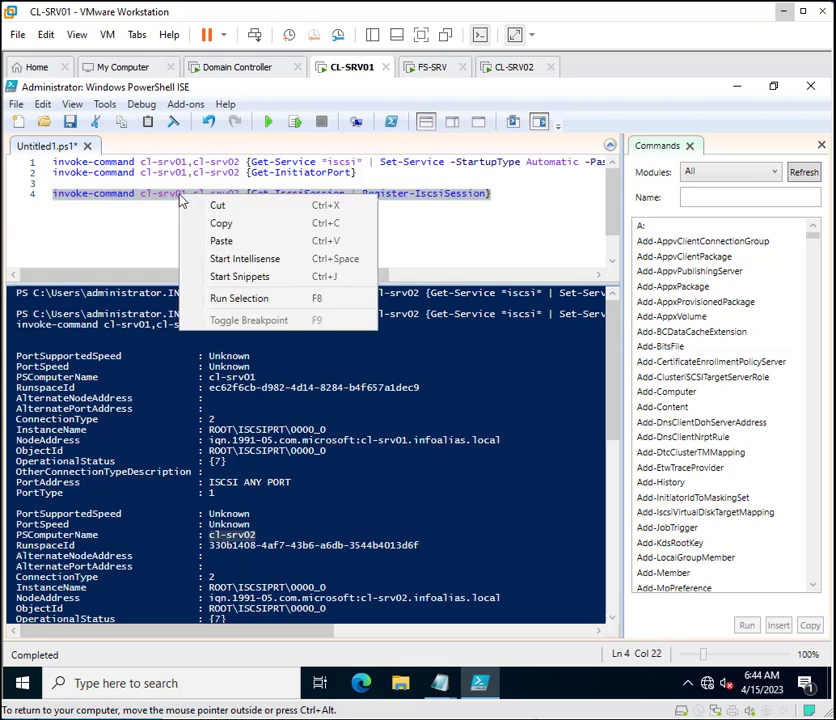
pyautogui.click(110, 225)
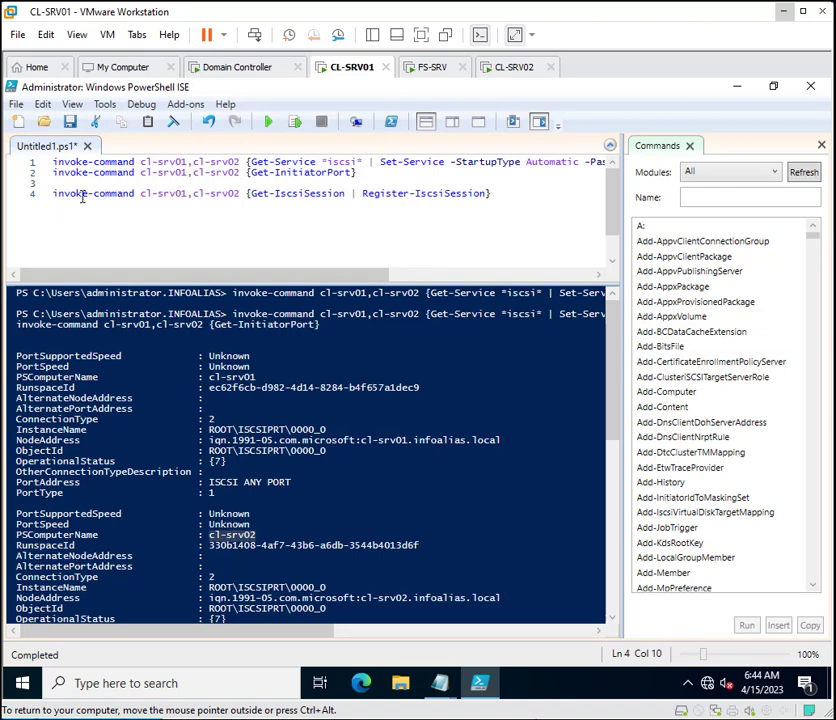
pyautogui.moveTo(533, 207); pyautogui.dragTo(55, 202)
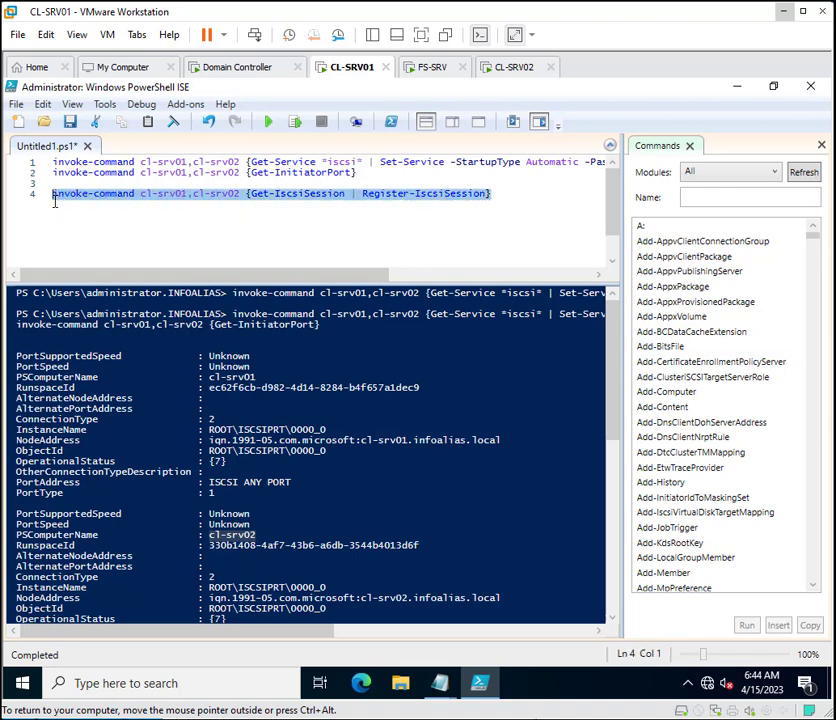
pyautogui.click(295, 123)
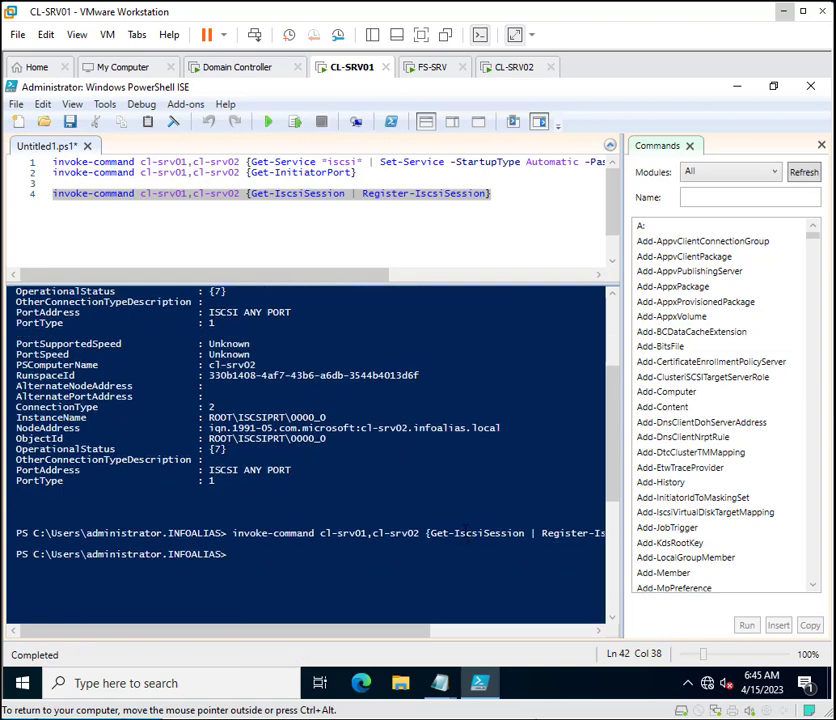
pyautogui.scroll(4, 382, 487)
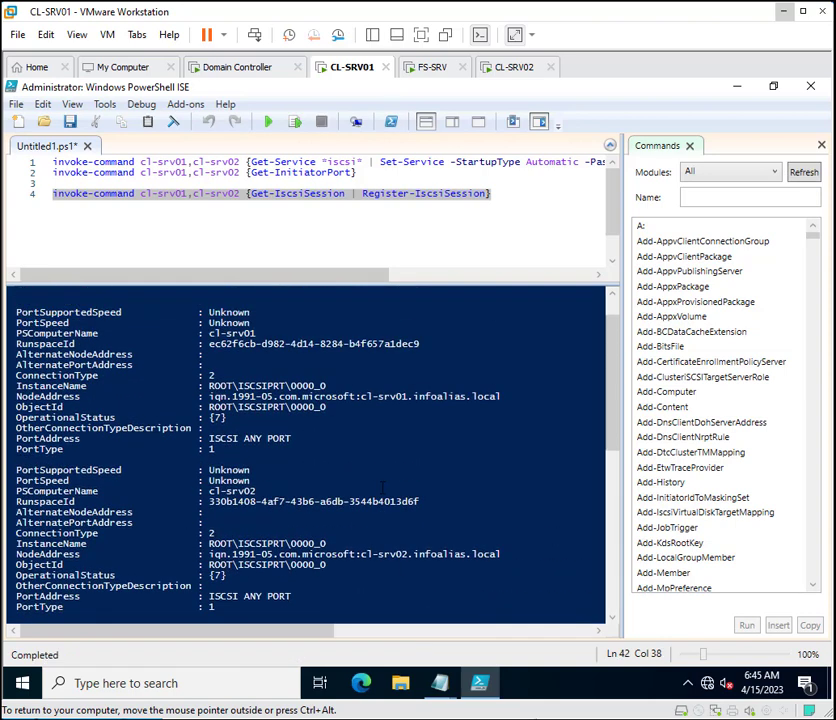
pyautogui.scroll(-5, 392, 362)
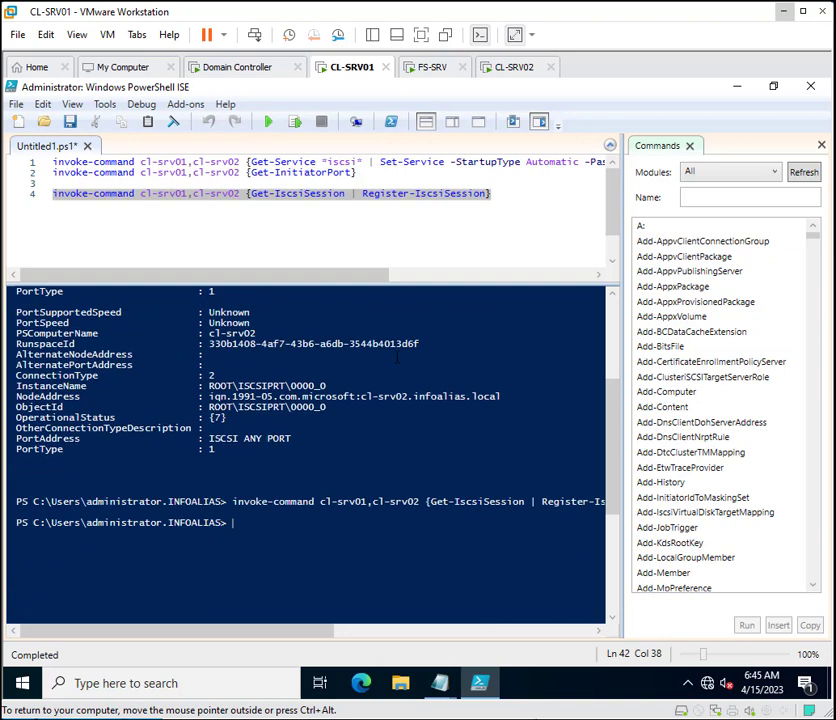
# Switch to the FS-SRV virtual machine and unlock it by entering the domain administrator's account password
pyautogui.click(428, 67)
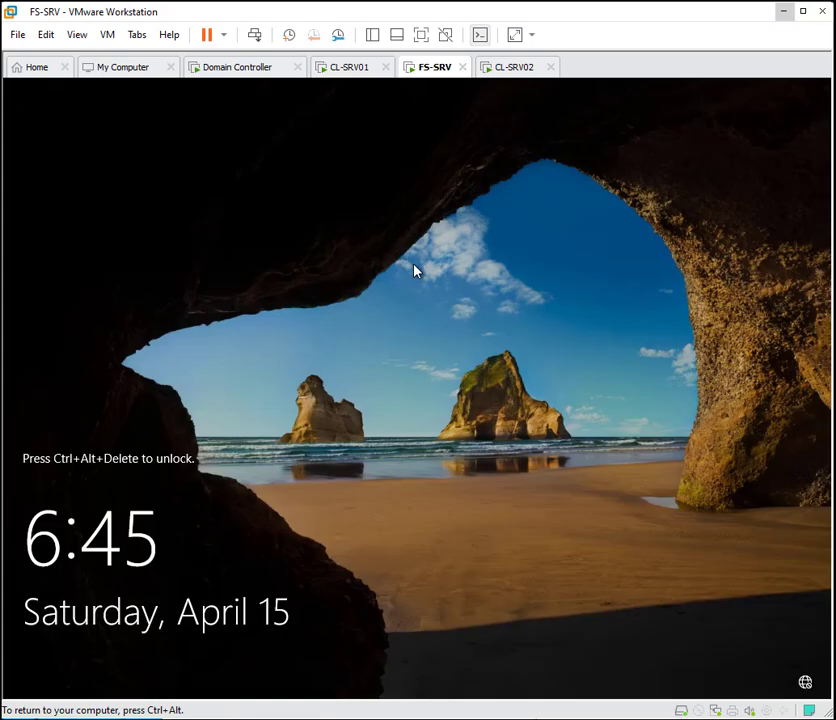
pyautogui.press('ctrl+alt+Insert')
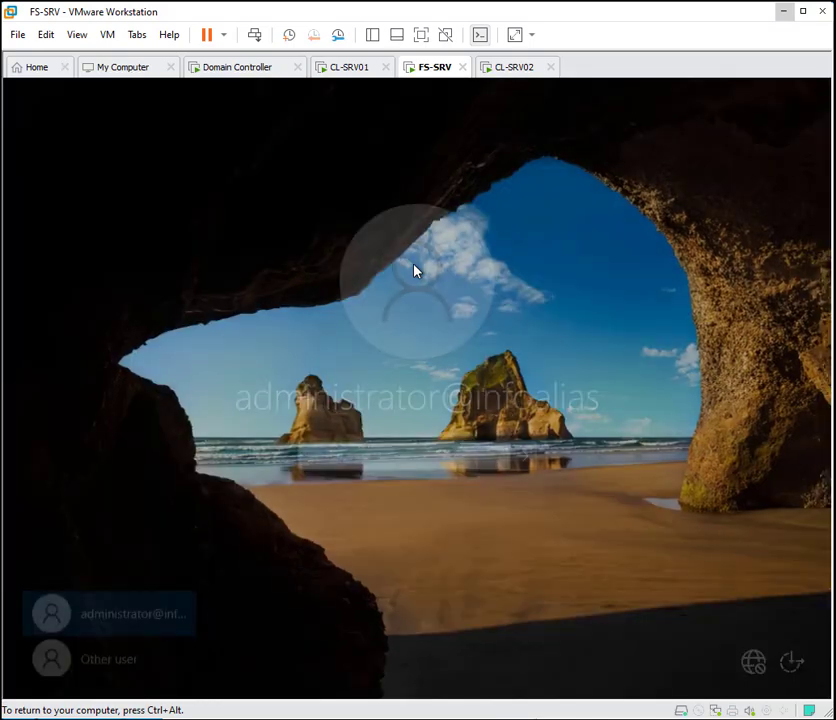
pyautogui.write('•••••')
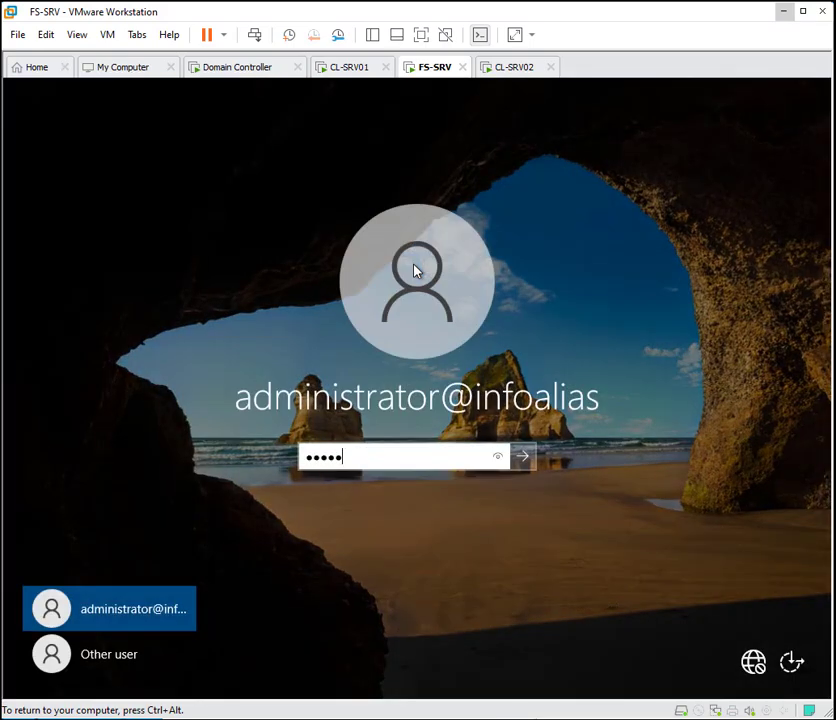
pyautogui.press('Return')
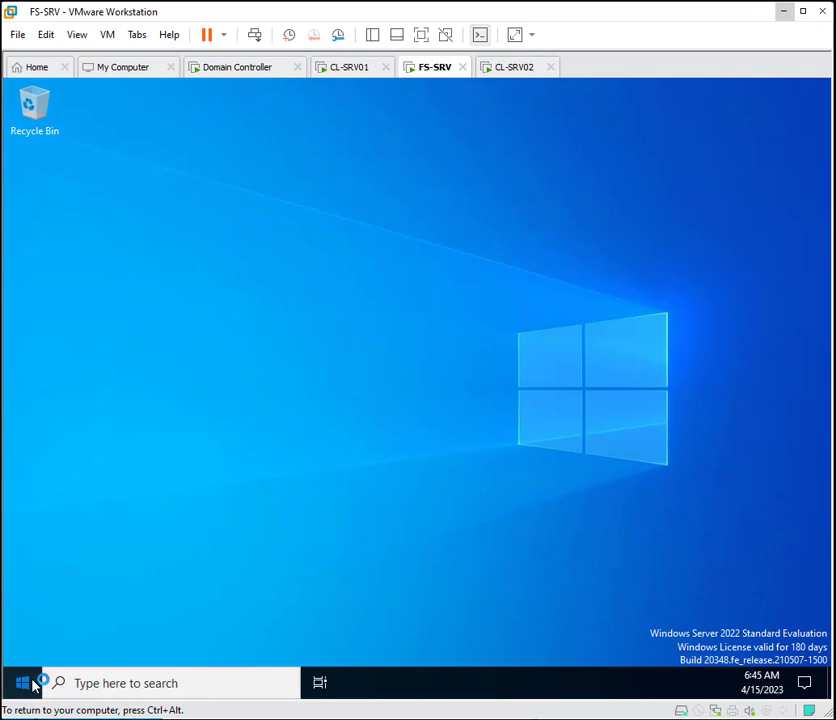
# Open Server Manager on FS-SRV and dismiss the Windows Admin Center suggestion
pyautogui.click(26, 683)
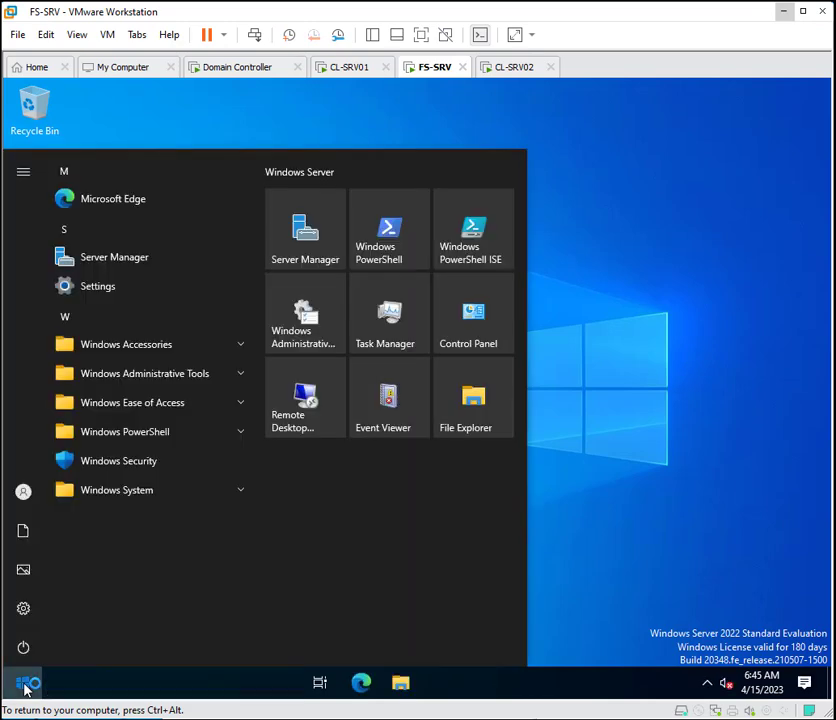
pyautogui.click(26, 683)
pyautogui.click(26, 683)
pyautogui.click(108, 260)
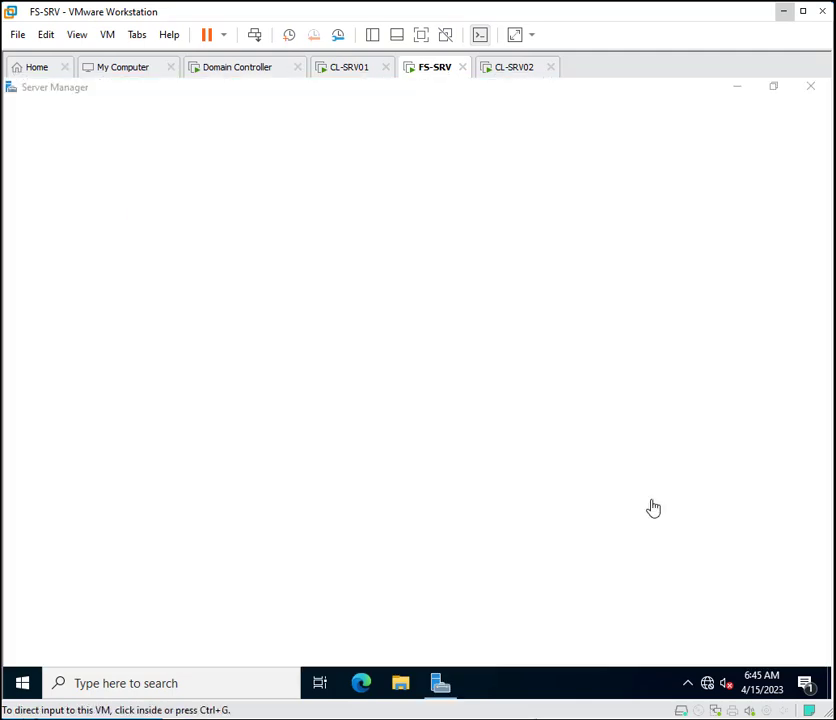
pyautogui.click(525, 230)
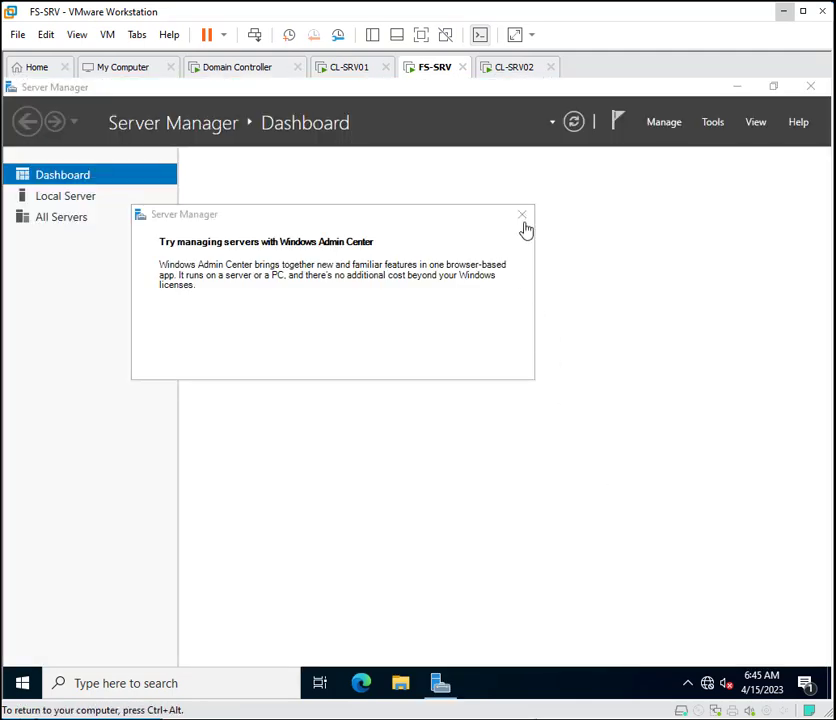
pyautogui.click(522, 218)
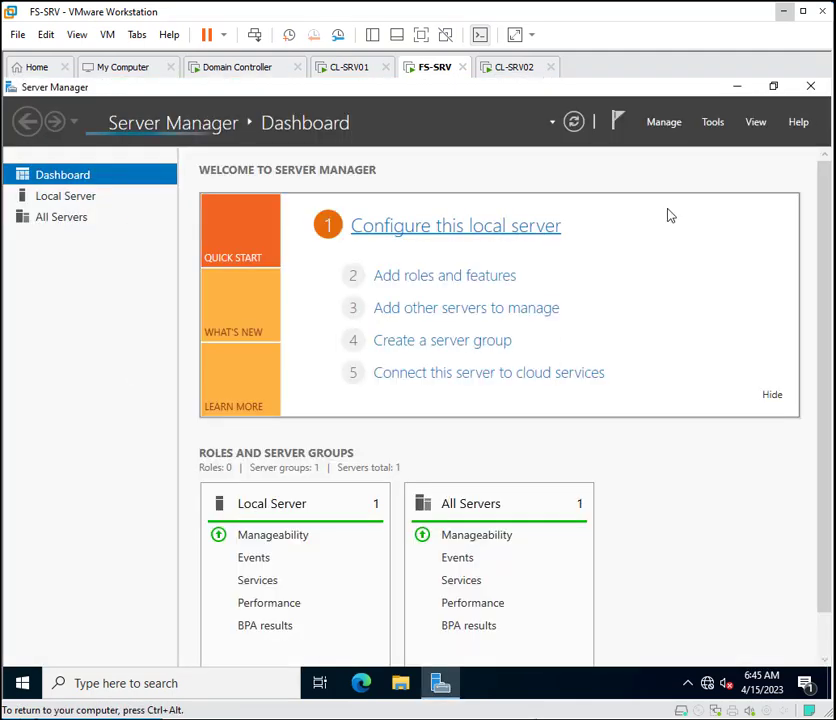
# Remove the iSCSI Target Server role service from FS-SRV and close the removal wizard
pyautogui.click(432, 280)
pyautogui.click(535, 432)
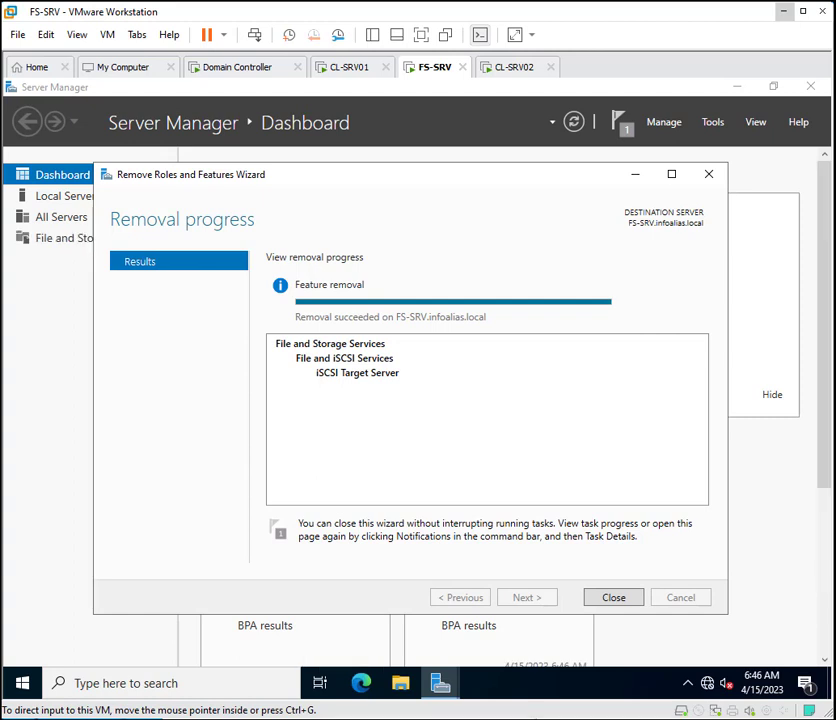
pyautogui.click(616, 601)
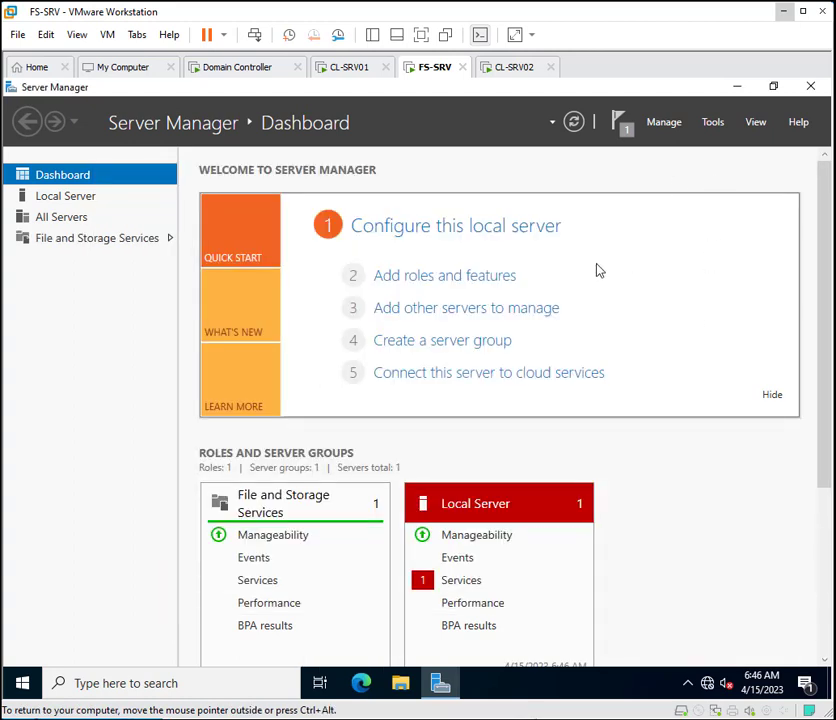
# Start adding roles and features with a role-based installation on FS-SRV, continuing to the server roles selection
pyautogui.click(463, 285)
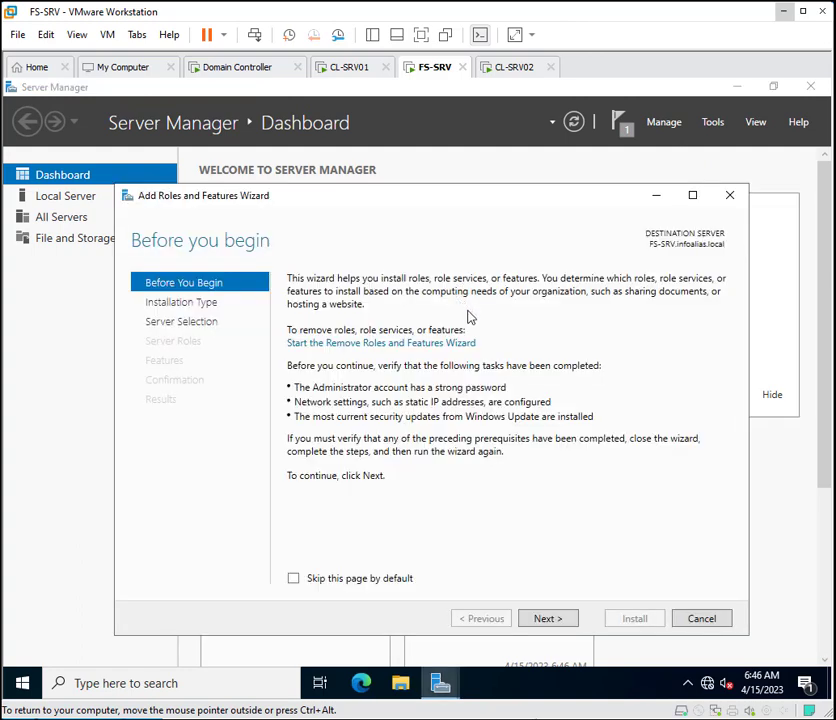
pyautogui.click(549, 619)
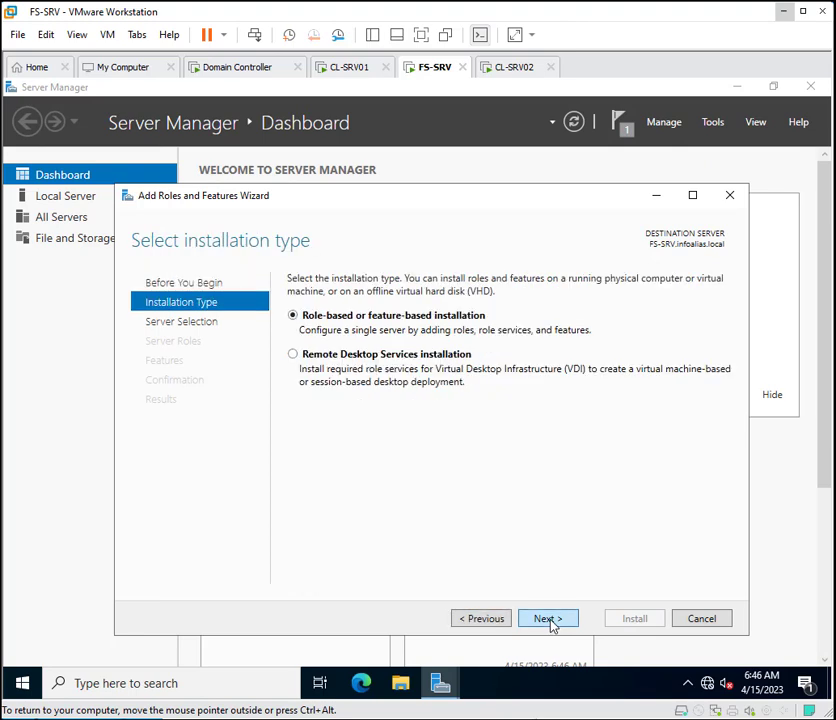
pyautogui.click(549, 619)
pyautogui.click(549, 619)
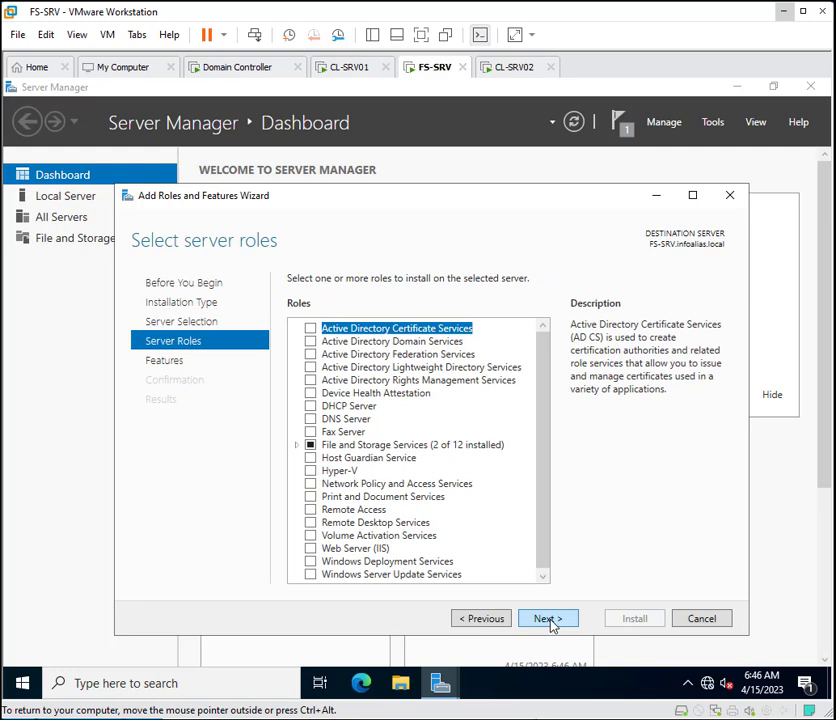
# Select iSCSI Target Server under File and Storage Services, within File and iSCSI Services, for installation
pyautogui.click(296, 446)
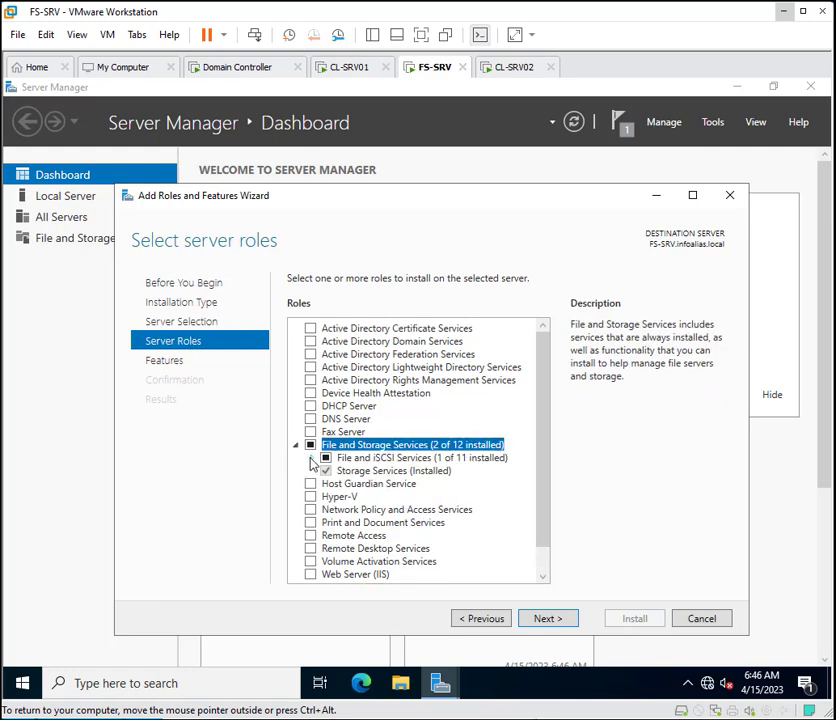
pyautogui.click(311, 458)
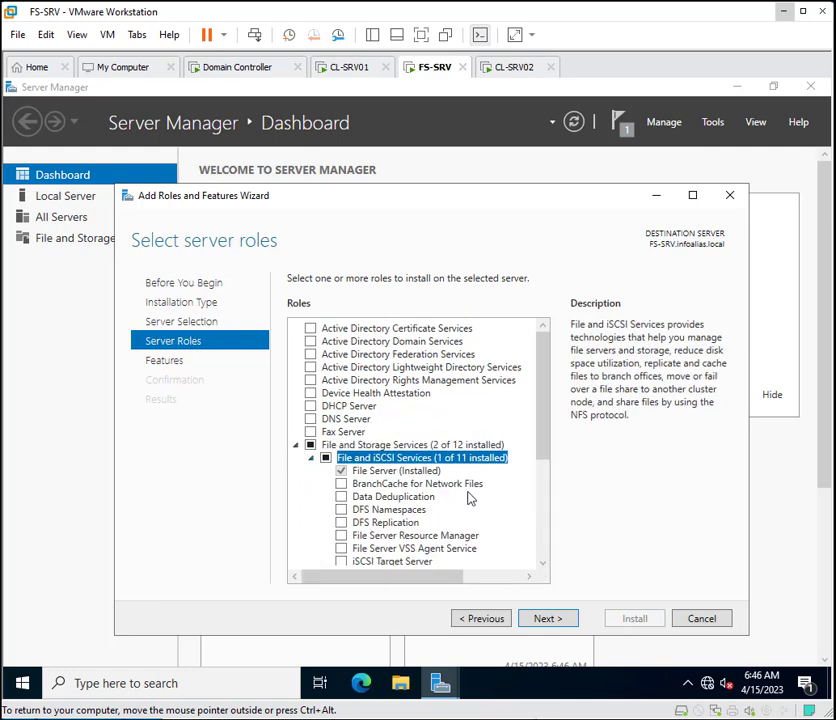
pyautogui.scroll(-3, 465, 496)
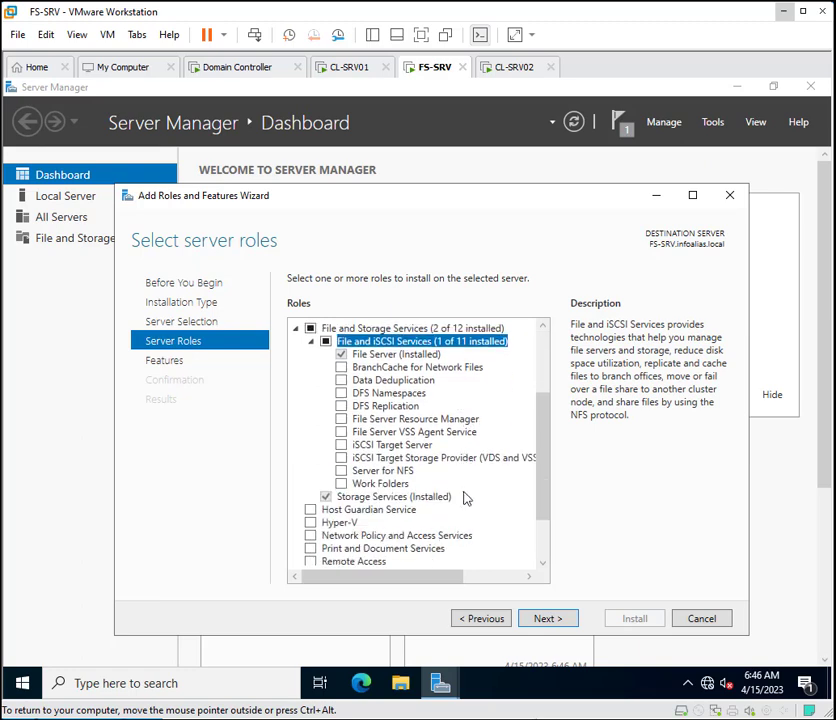
pyautogui.click(340, 446)
pyautogui.click(341, 447)
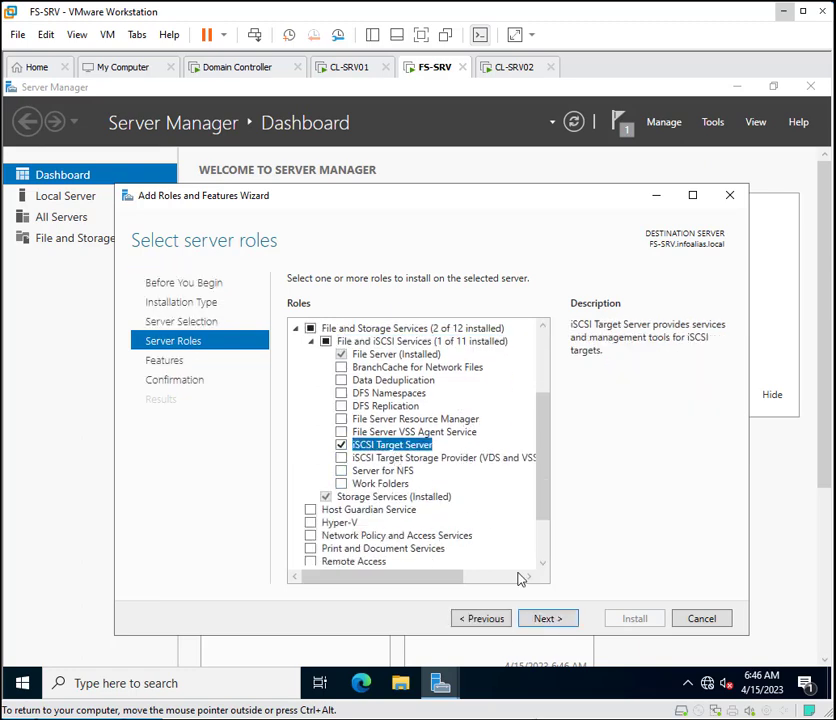
# Install the selected role service without adding any features, and close the wizard once installation finishes
pyautogui.click(545, 620)
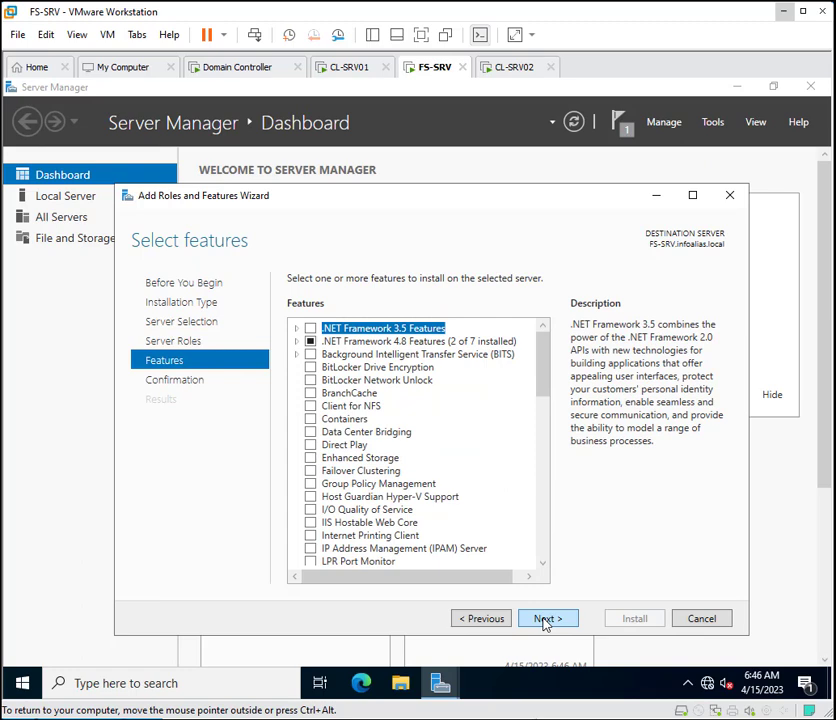
pyautogui.click(545, 620)
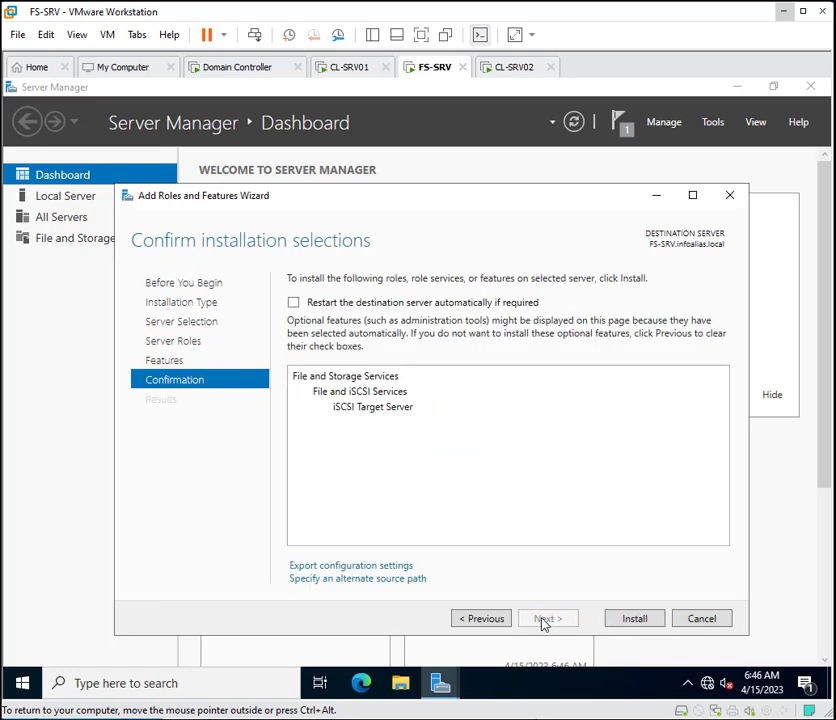
pyautogui.click(634, 620)
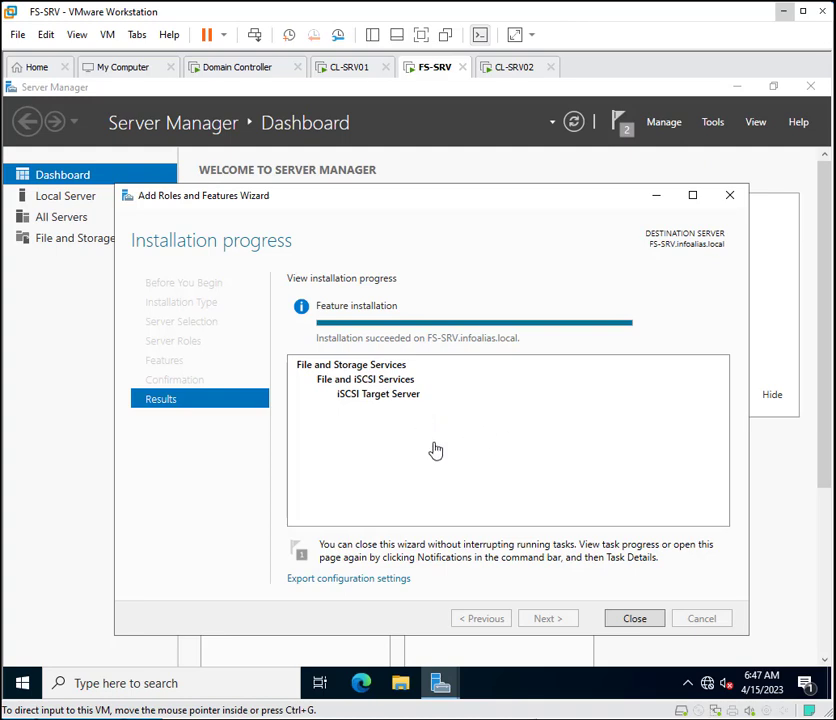
pyautogui.click(632, 621)
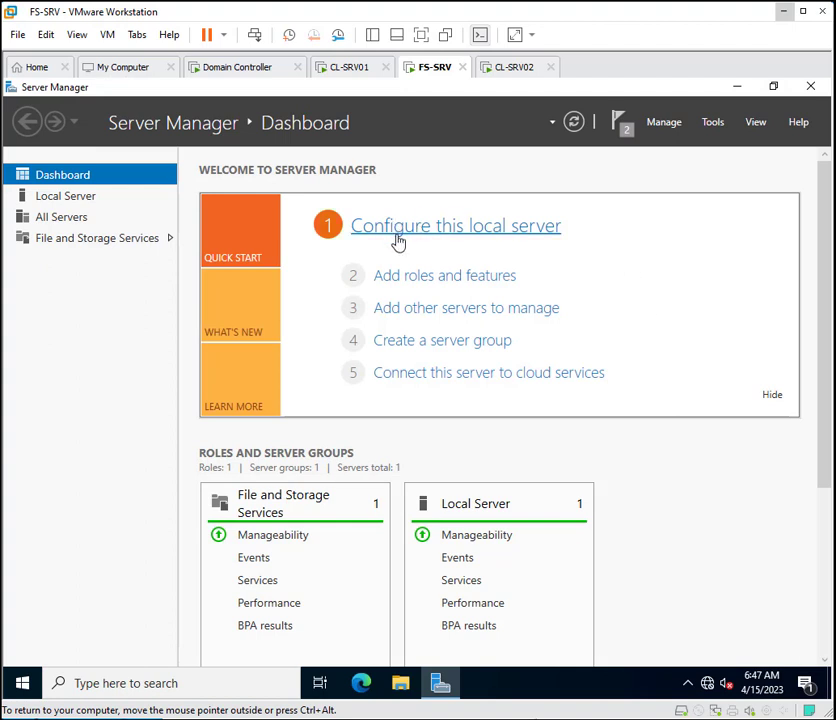
# Start a new iSCSI virtual disk from File and Storage Services, choosing volume D: on FS-SRV as its storage location
pyautogui.click(97, 246)
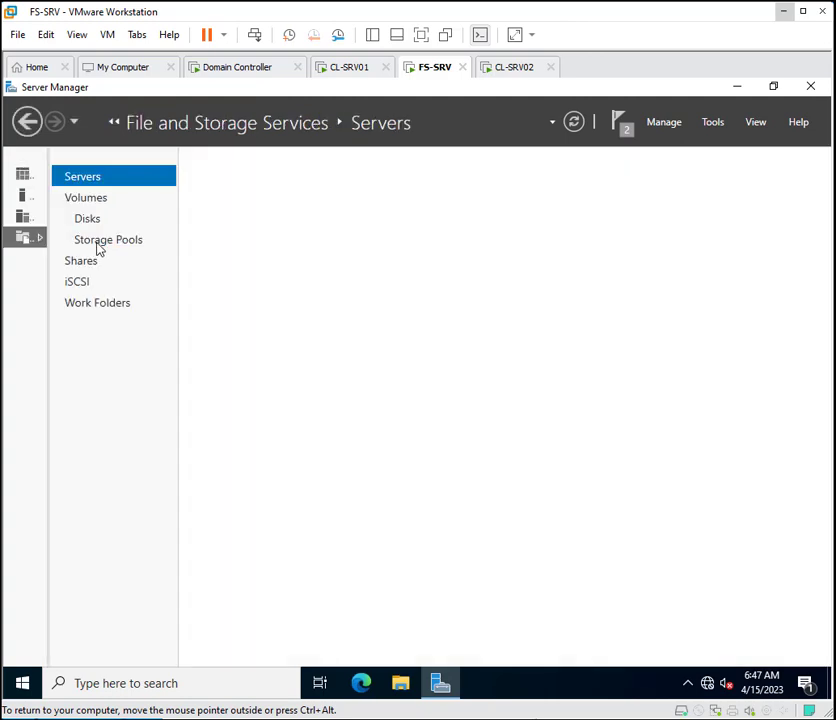
pyautogui.click(78, 287)
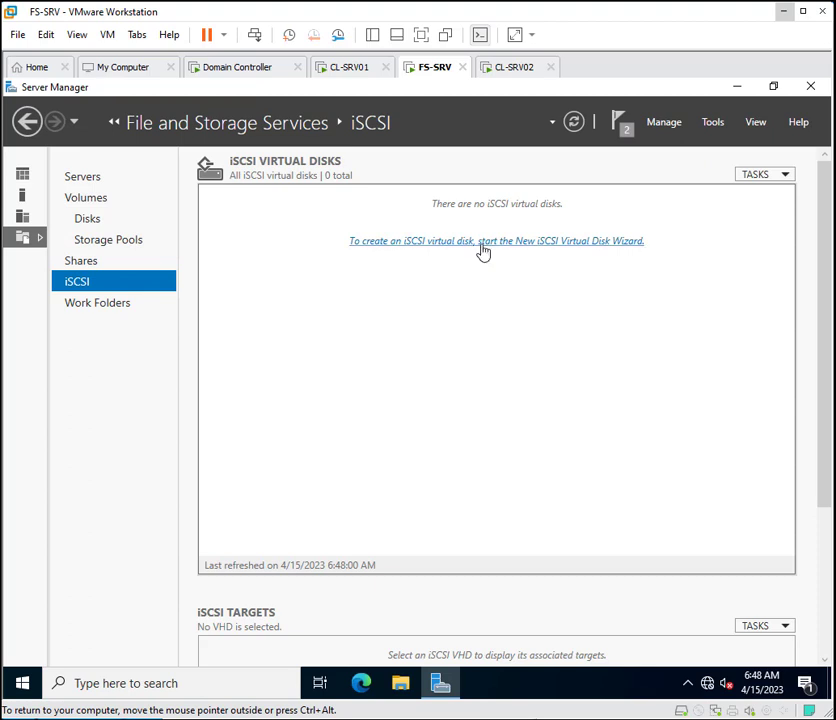
pyautogui.click(483, 251)
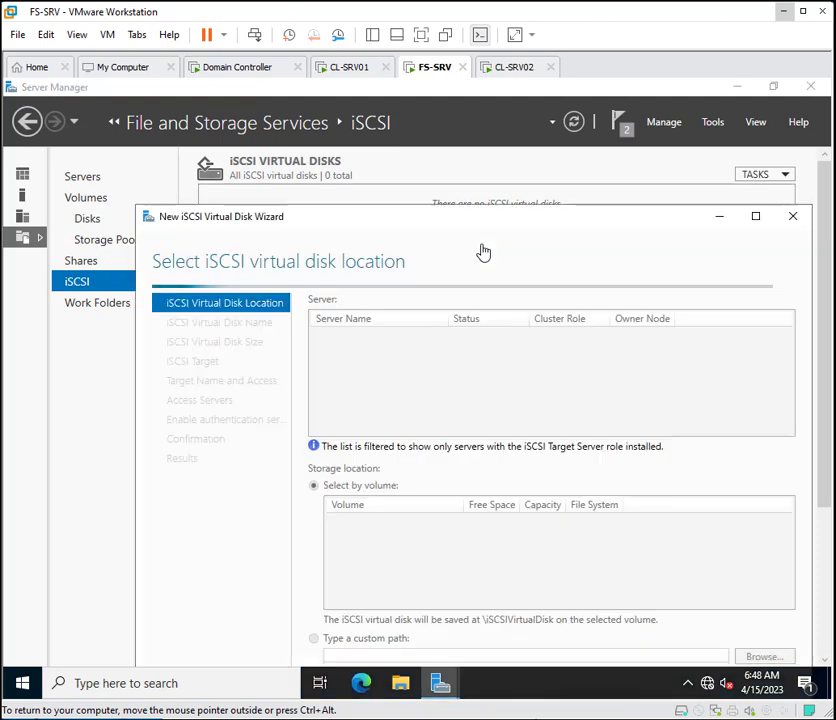
pyautogui.moveTo(336, 222); pyautogui.dragTo(305, 129)
pyautogui.click(314, 449)
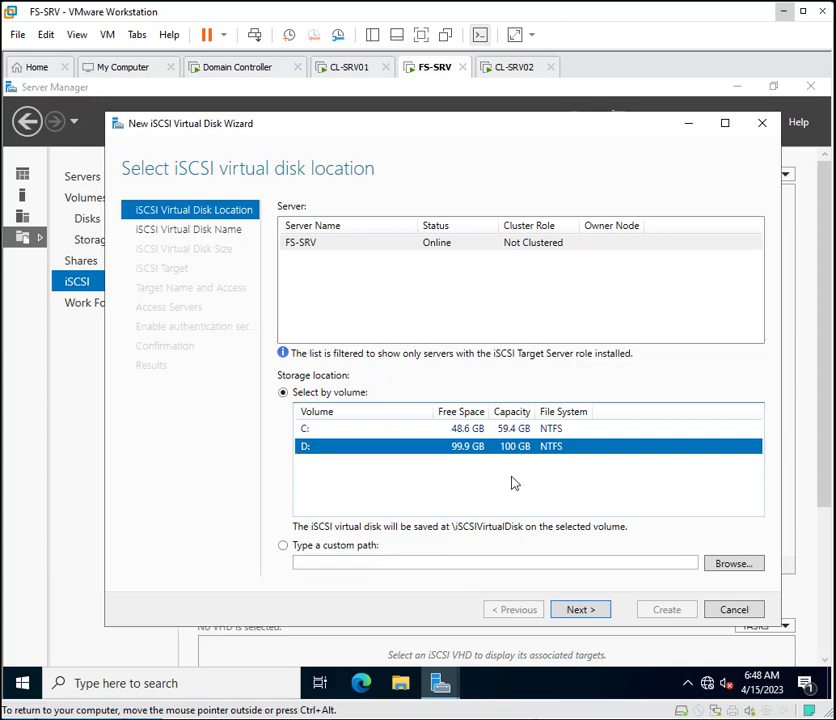
pyautogui.click(579, 612)
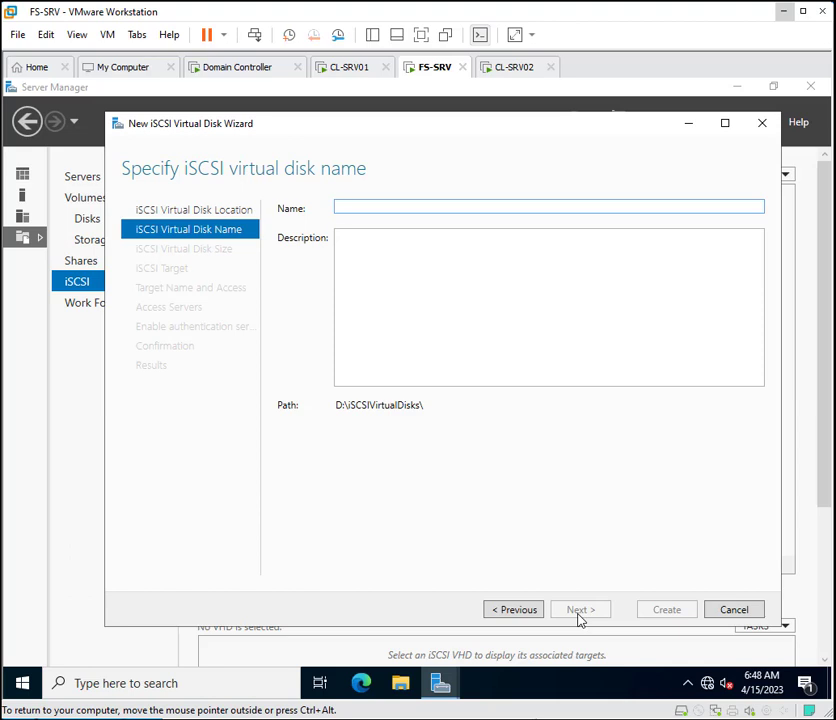
# Name the iSCSI virtual disk Data_disk and set its size to 60 GB, keeping it dynamically expanding
pyautogui.write('Data_disk')
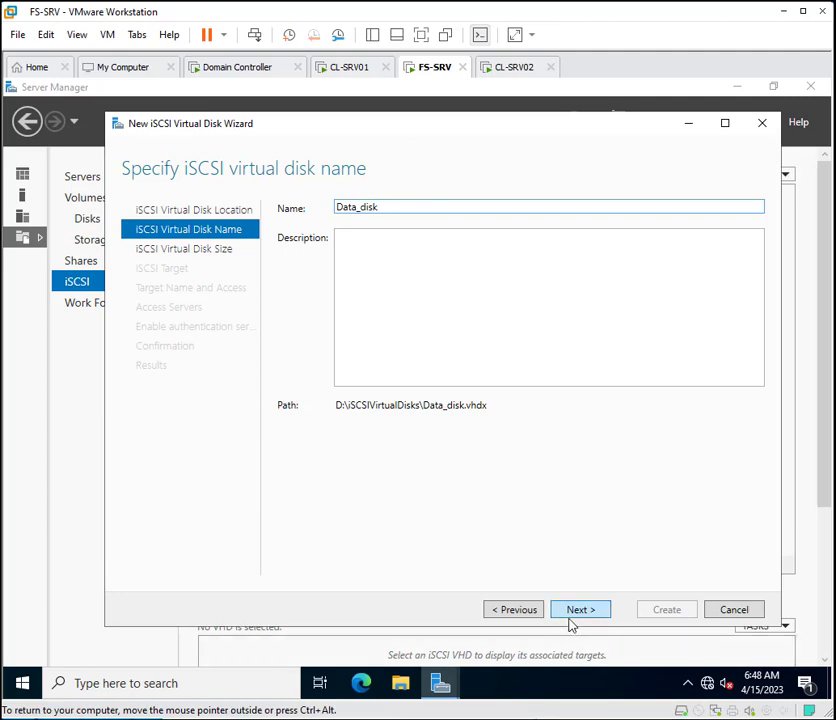
pyautogui.click(577, 612)
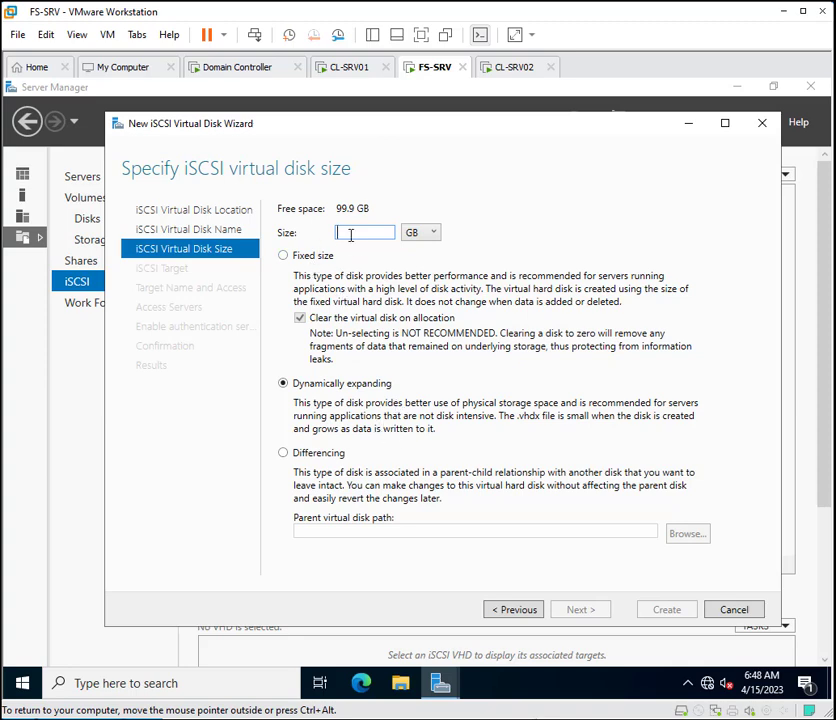
pyautogui.write('60')
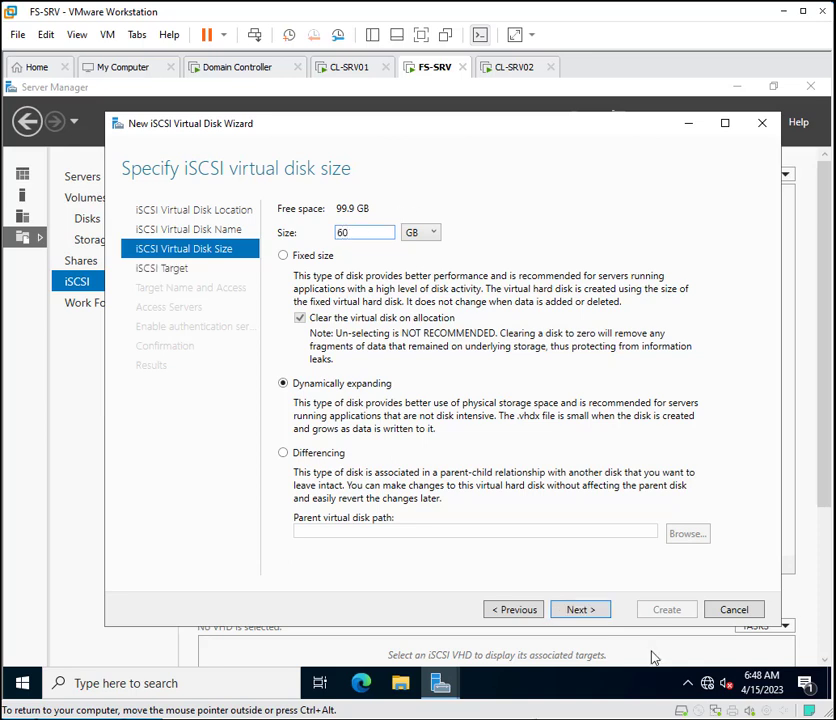
pyautogui.click(588, 612)
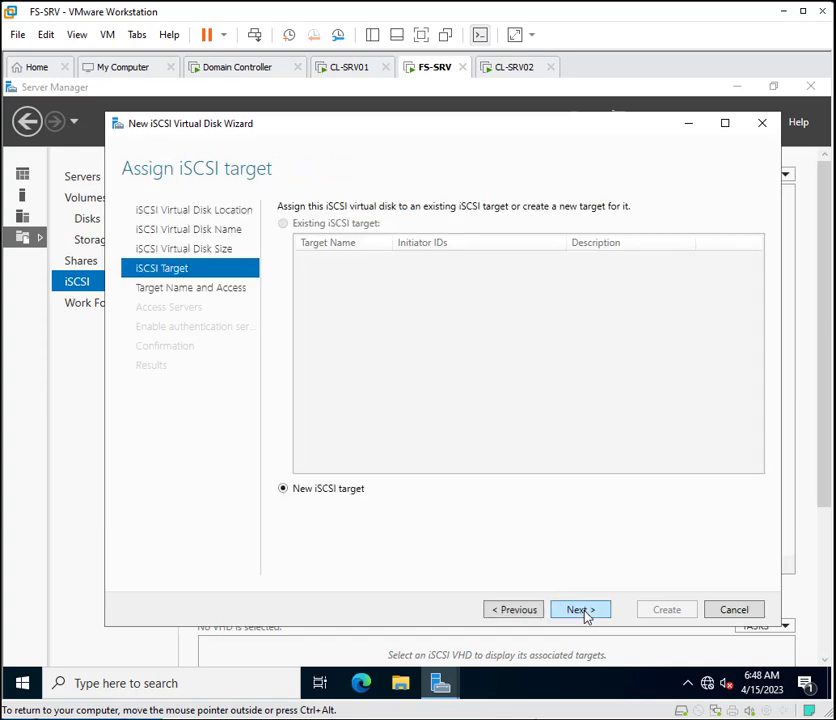
# Assign the disk to a new iSCSI target named ISCSI_Data and accept converting the name to iscsi-data
pyautogui.click(583, 610)
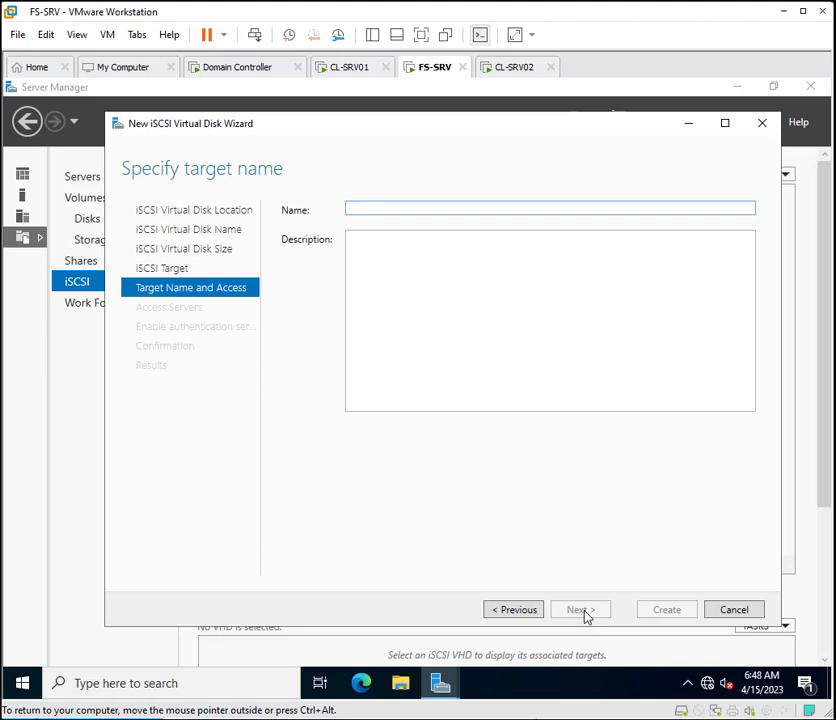
pyautogui.write('iSCSC')
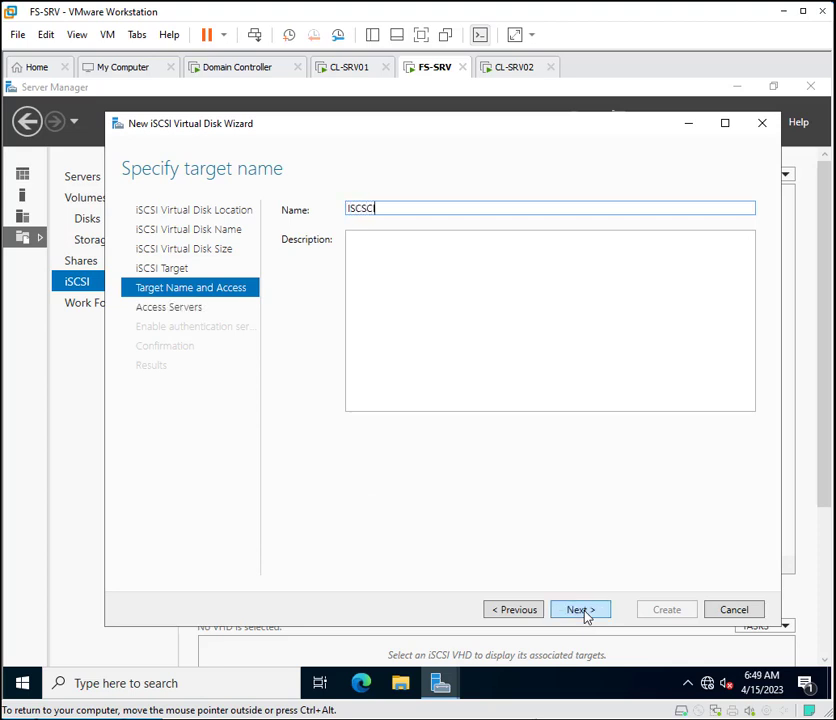
pyautogui.write('I')
pyautogui.press('BackSpace')
pyautogui.press('BackSpace')
pyautogui.press('BackSpace')
pyautogui.write('SI_Data')
pyautogui.click(576, 609)
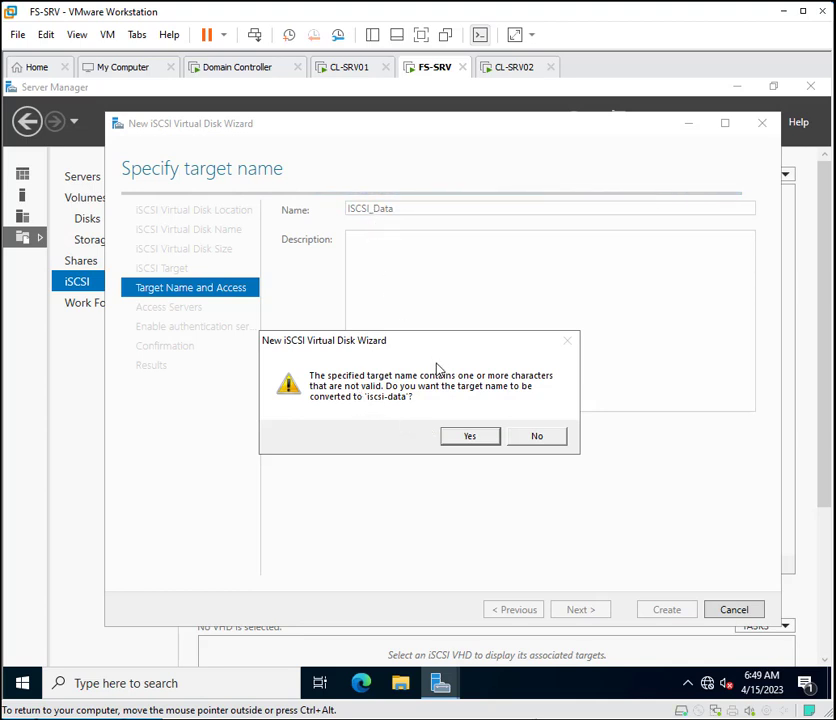
pyautogui.click(467, 437)
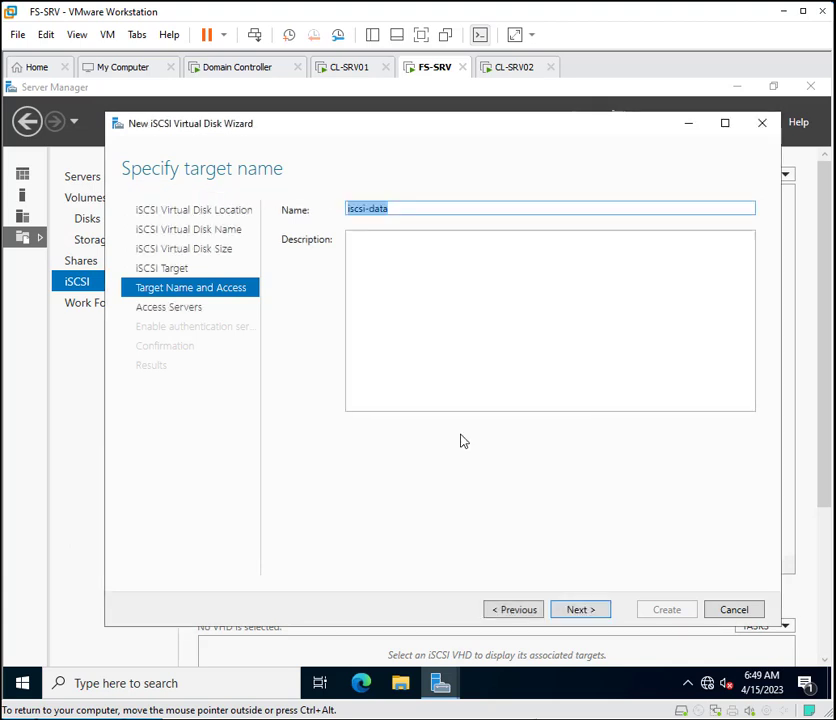
pyautogui.click(398, 209)
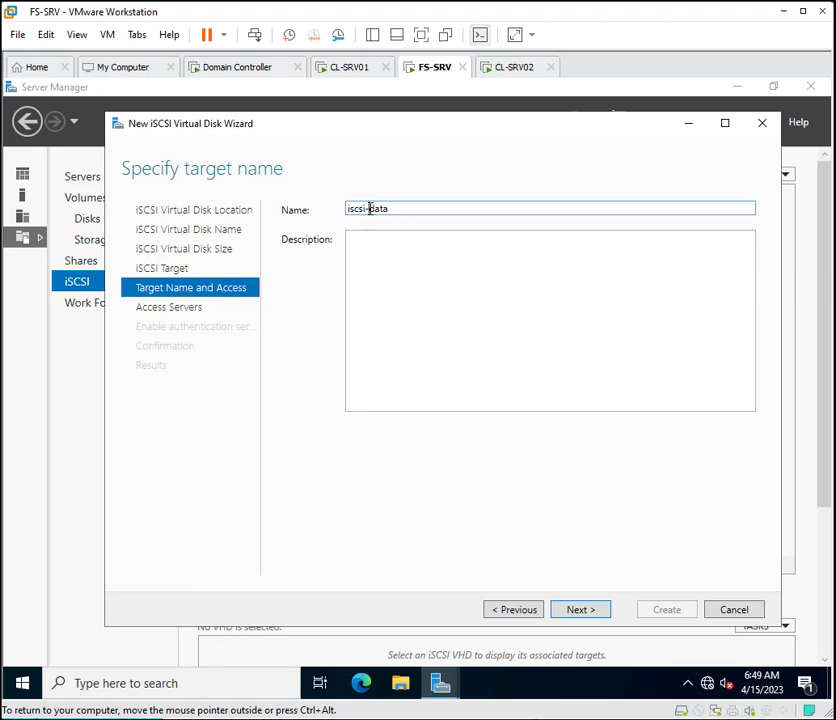
# Describe the iscsi-data target as "This is ISCSI Target" and continue to its access servers
pyautogui.click(406, 260)
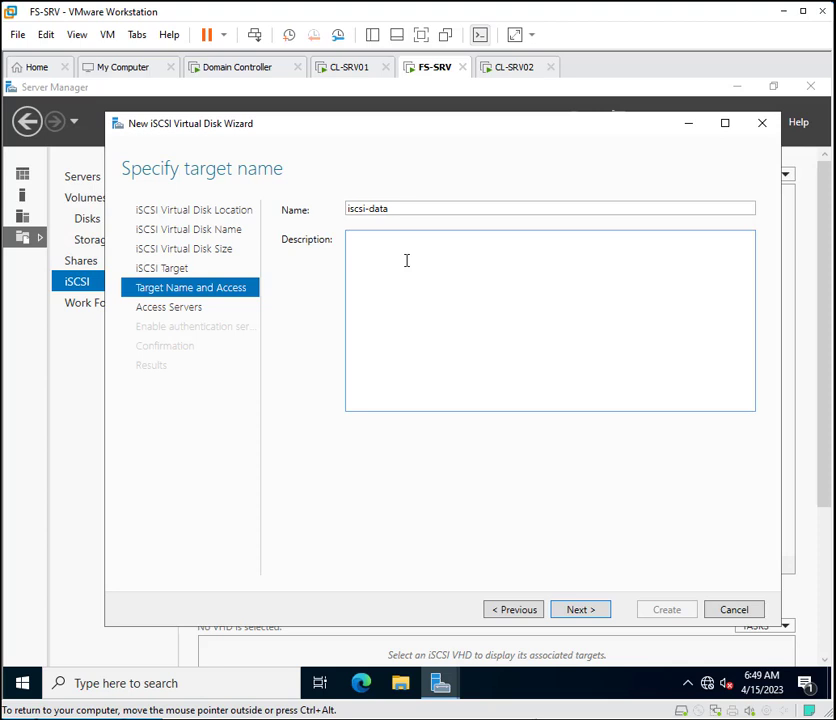
pyautogui.write('This is ISCSI')
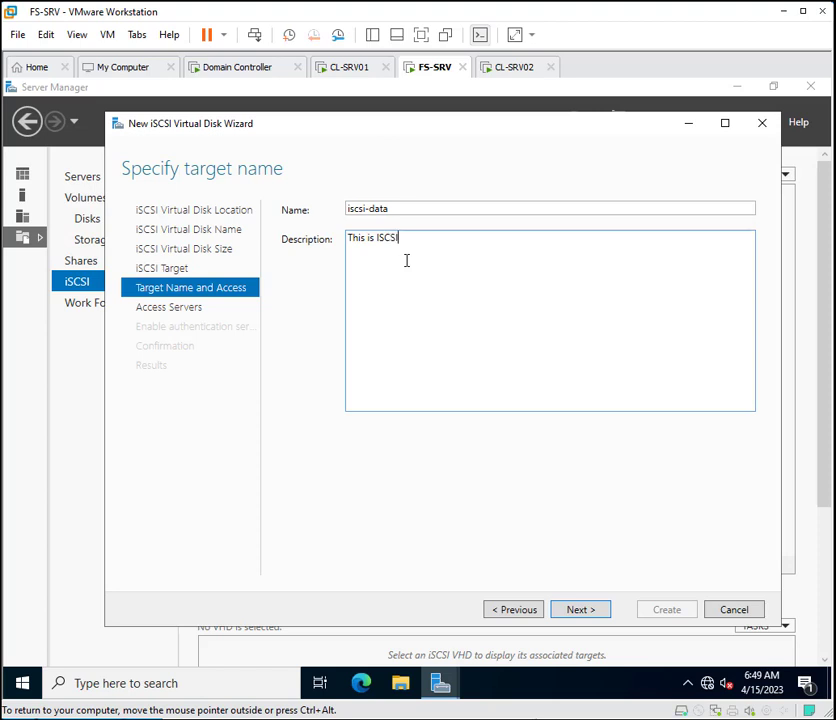
pyautogui.write(' Targets')
pyautogui.click(580, 610)
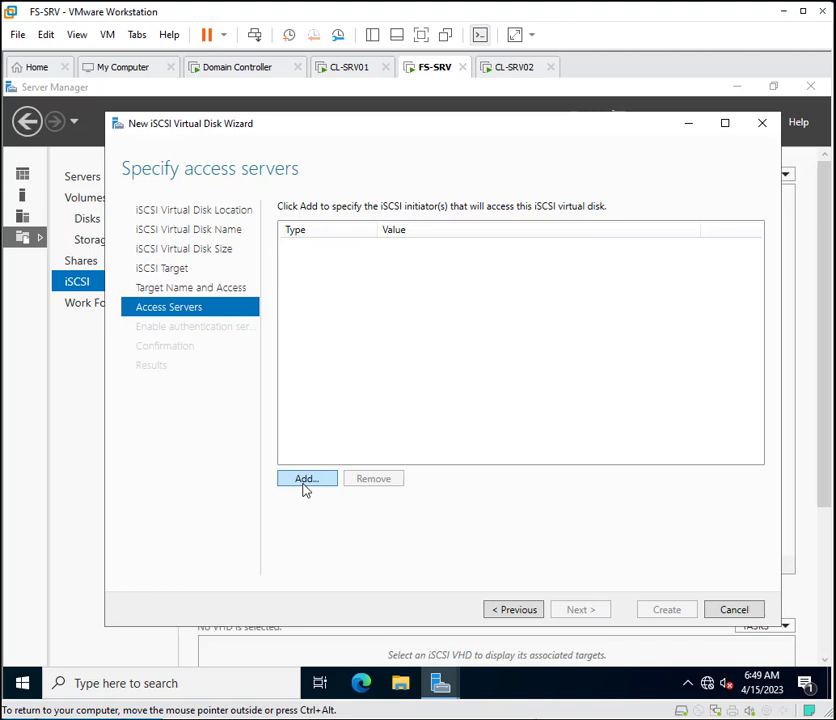
# Start adding an initiator ID, and copy the cl-srv01 node address from the Get-InitiatorPort output on the CL-SRV01 machine
pyautogui.click(305, 482)
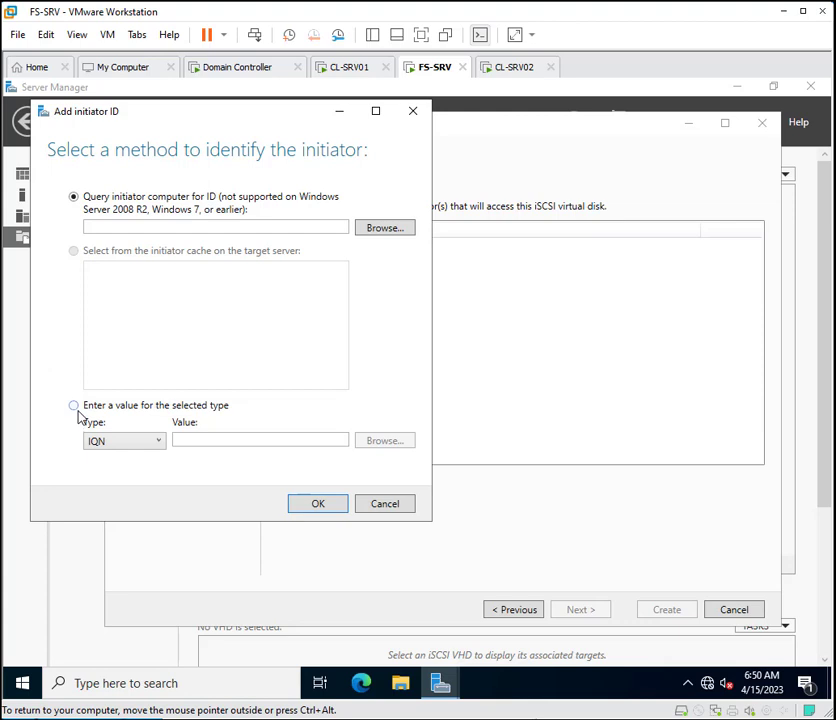
pyautogui.click(342, 67)
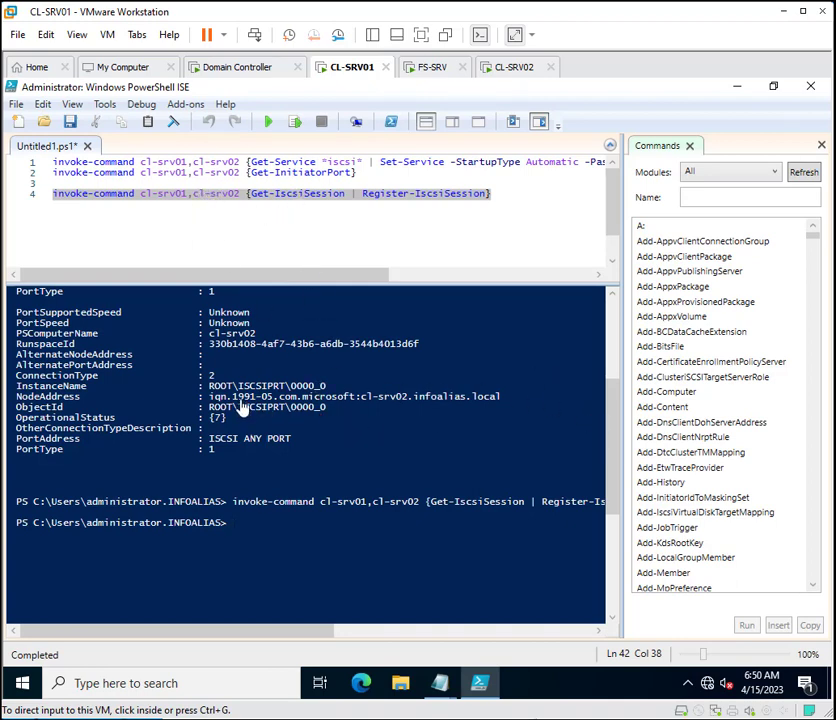
pyautogui.click(612, 483)
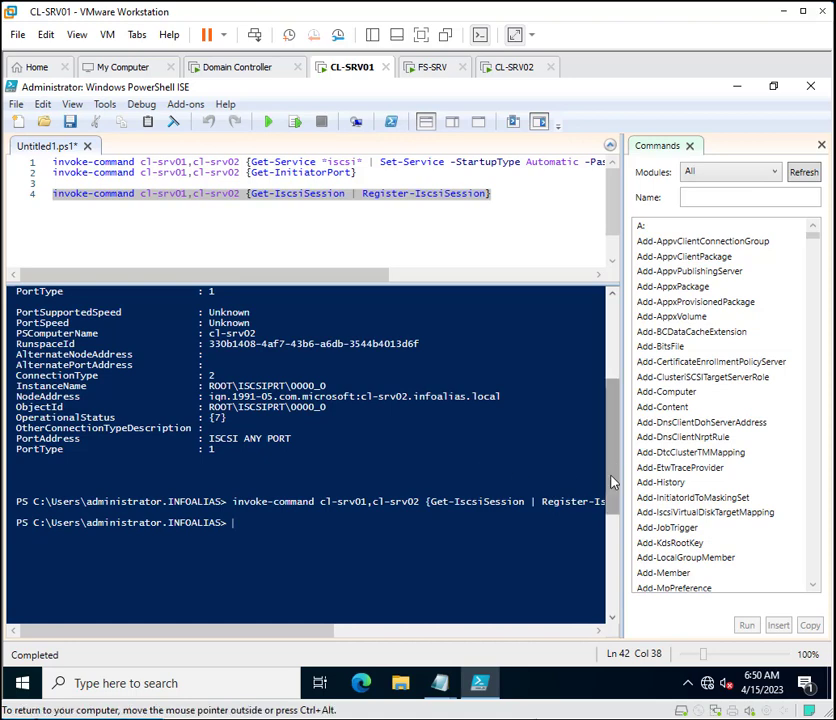
pyautogui.scroll(6, 610, 437)
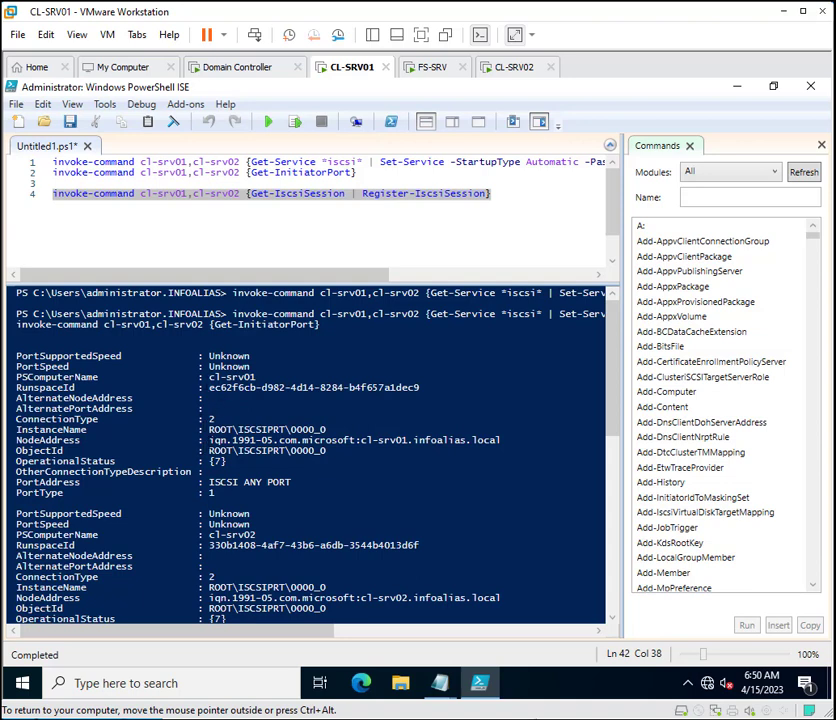
pyautogui.press('F8')
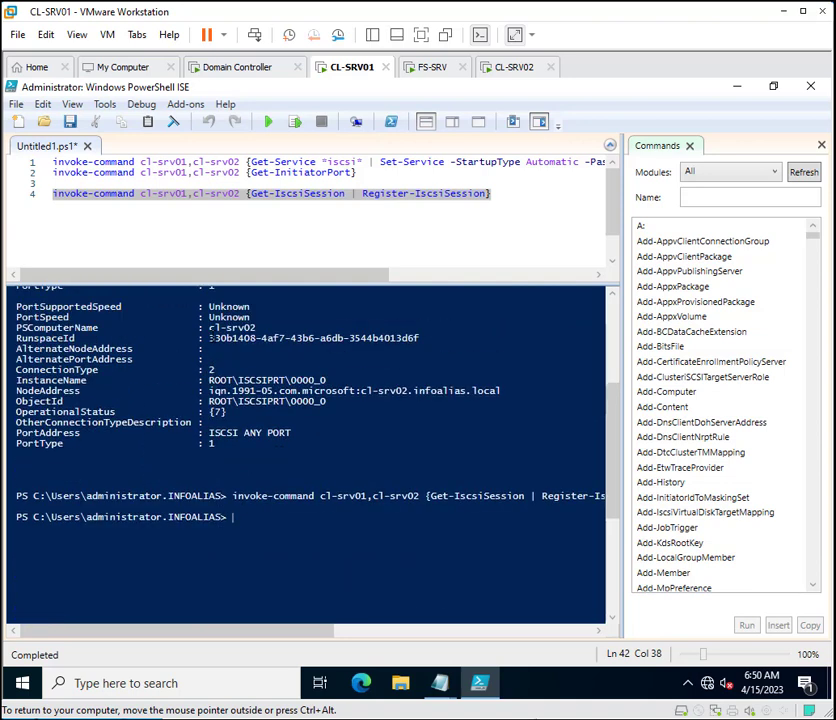
pyautogui.click(209, 390)
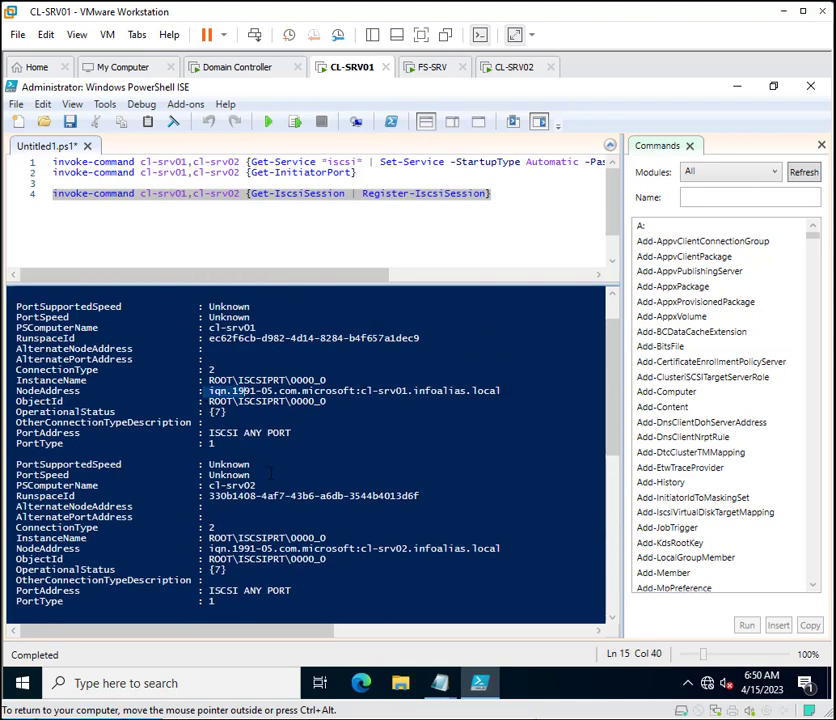
pyautogui.scroll(2, 209, 390)
pyautogui.scroll(-1, 284, 482)
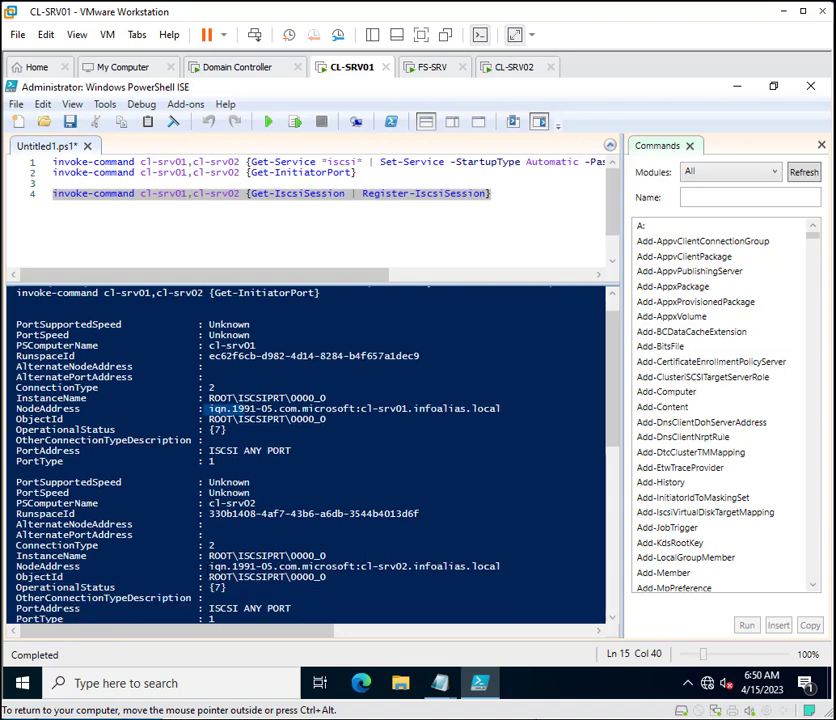
pyautogui.moveTo(209, 566); pyautogui.dragTo(501, 567)
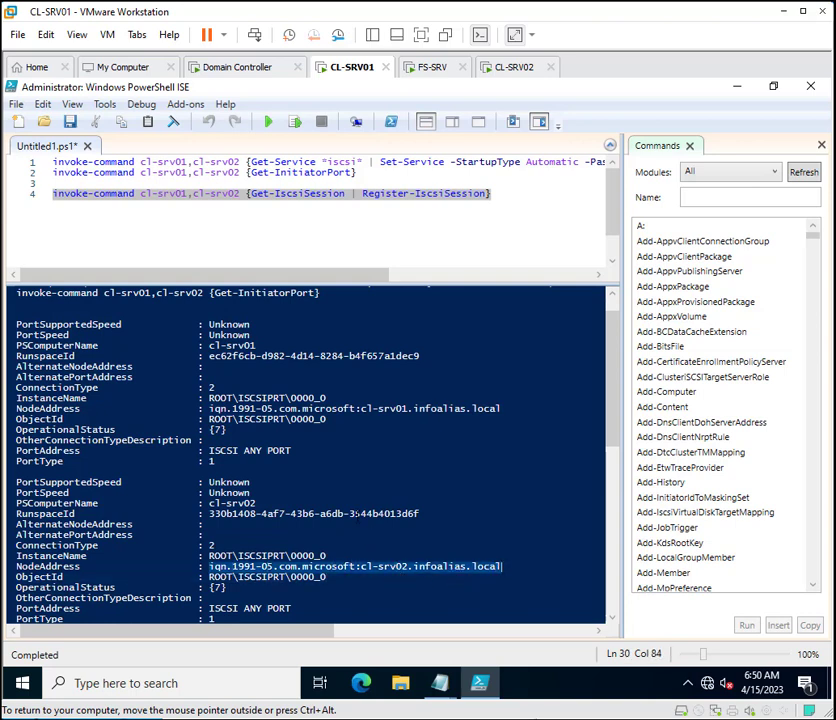
pyautogui.scroll(1, 330, 470)
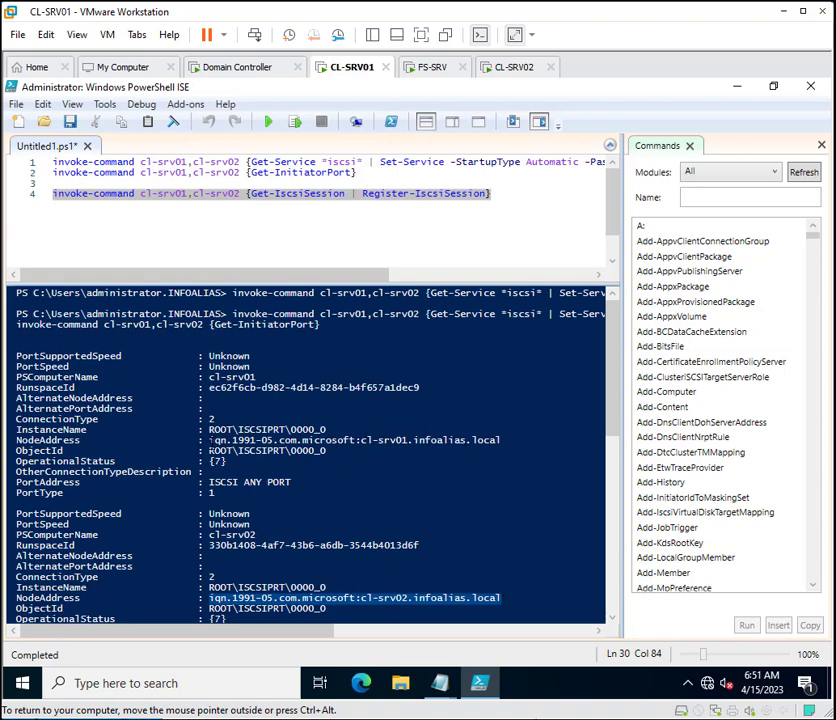
pyautogui.moveTo(208, 440); pyautogui.dragTo(501, 446)
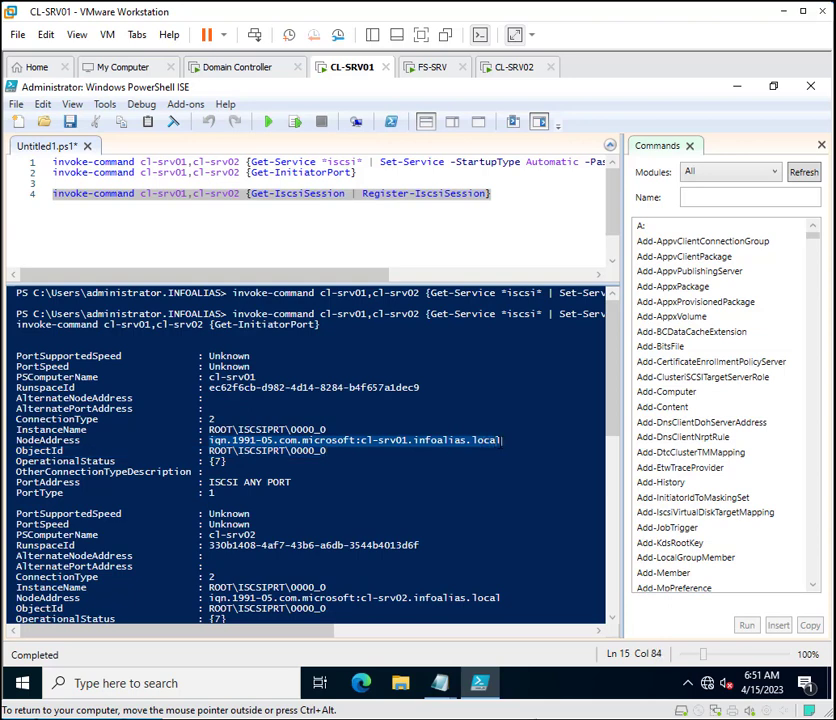
pyautogui.rightClick(412, 448)
pyautogui.click(448, 472)
# Back on FS-SRV, add the initiator by IQN with the value iqn.1991-05.com.microsoft:cl-srv01.infoalias.local
pyautogui.click(422, 70)
pyautogui.click(199, 439)
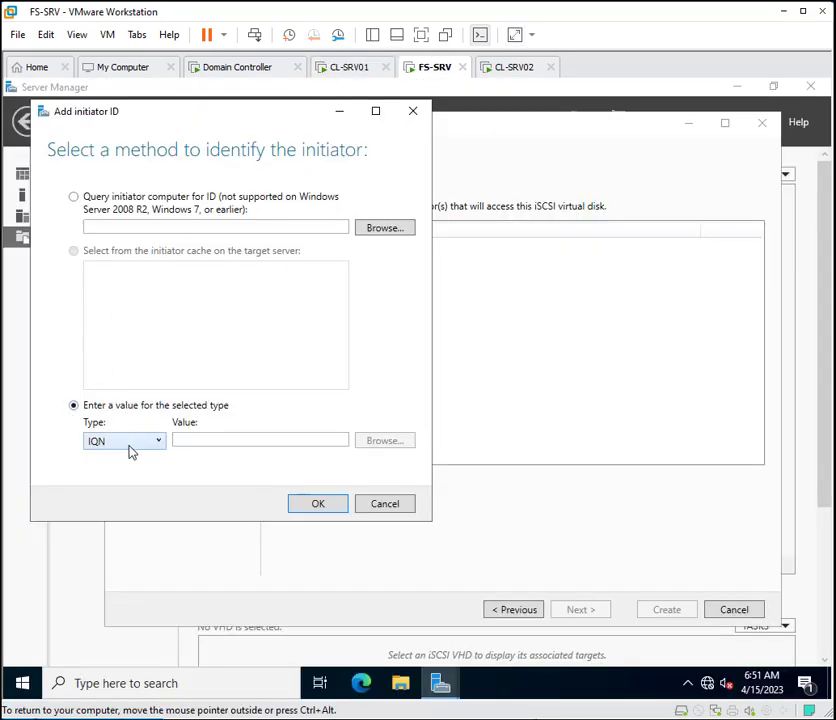
pyautogui.click(200, 442)
pyautogui.hotkey('ctrl', 'v')
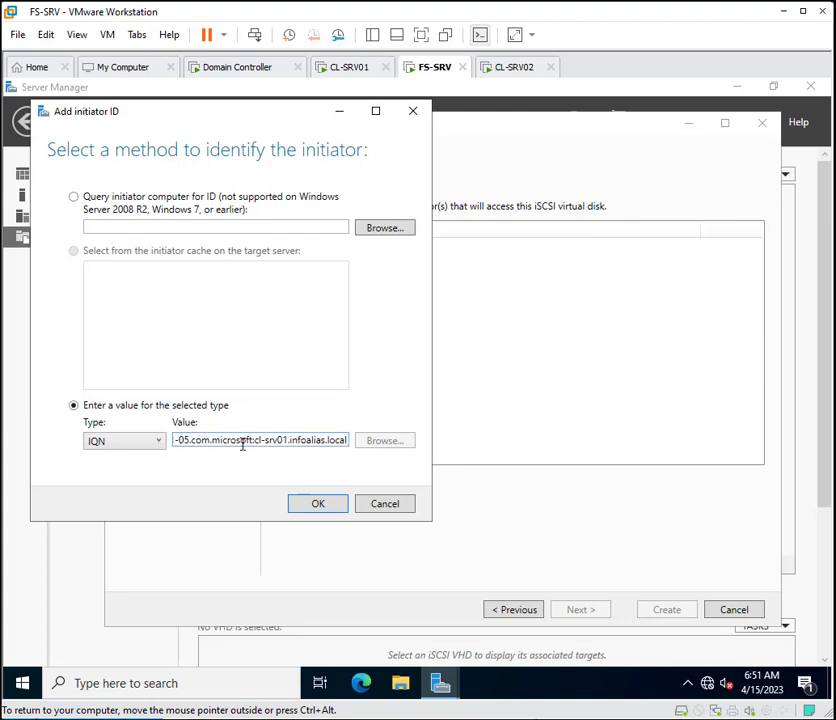
pyautogui.click(146, 446)
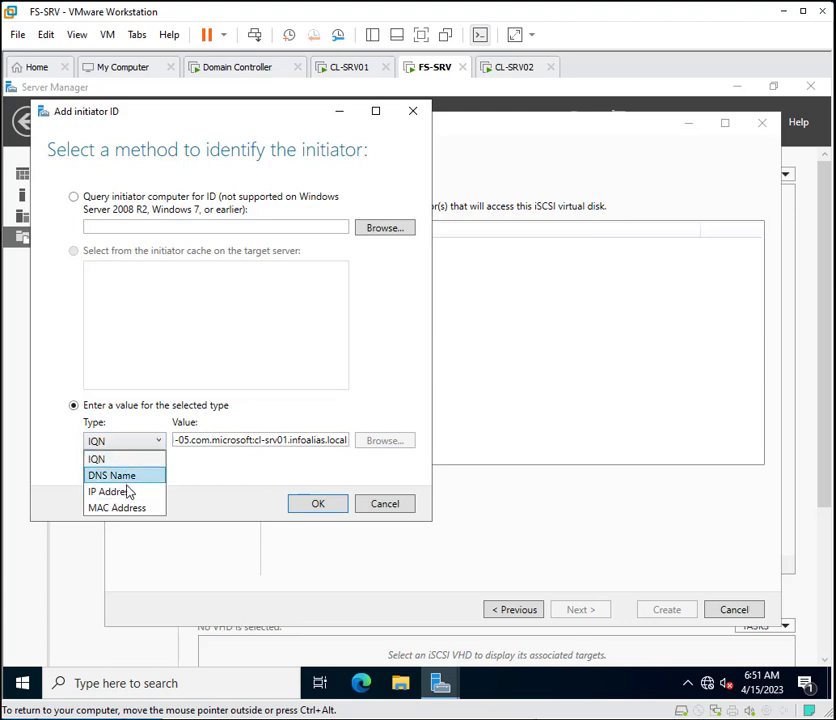
pyautogui.click(217, 442)
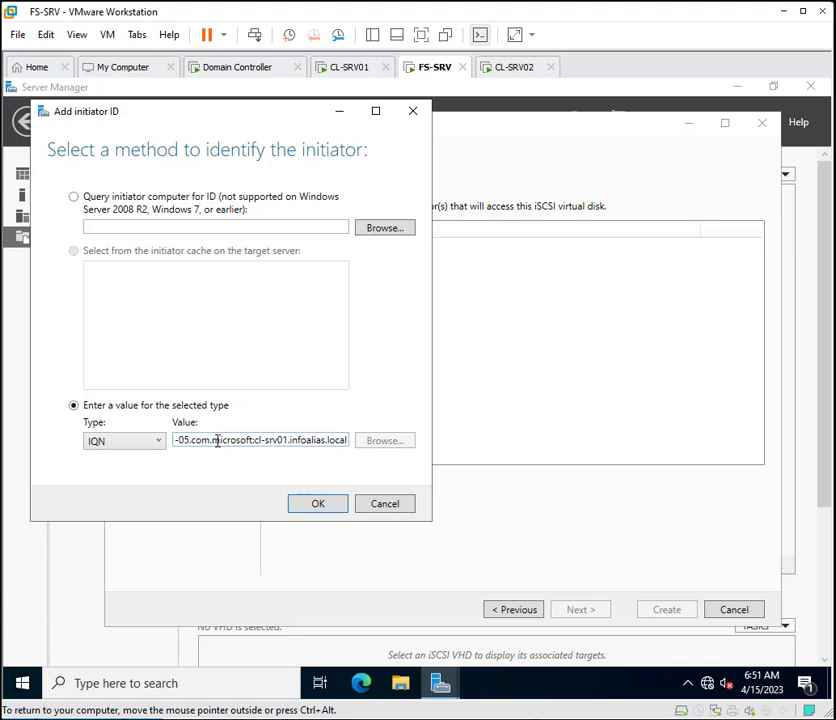
pyautogui.click(315, 505)
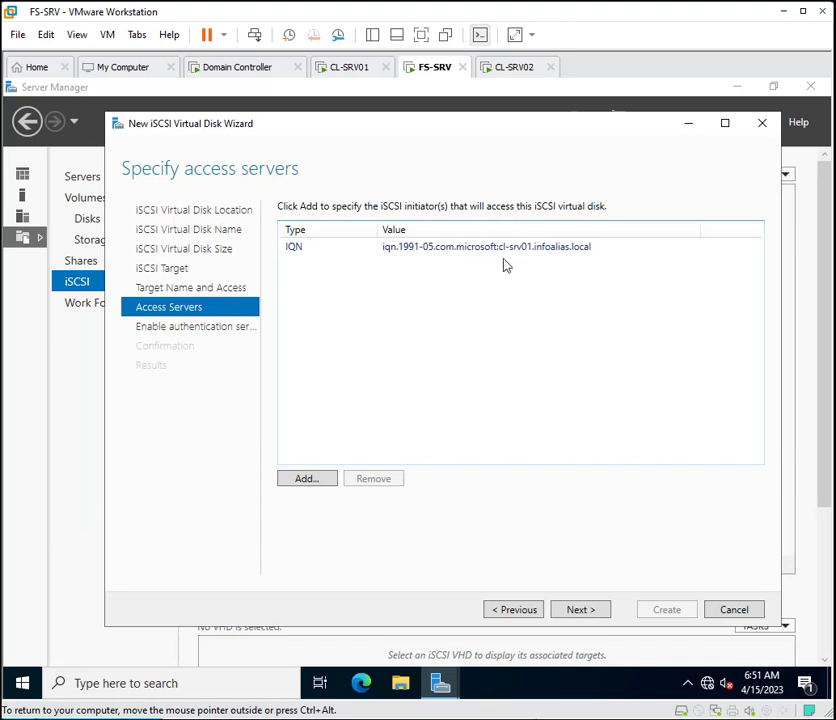
# Start adding a second initiator ID, and copy the cl-srv02 node address from the PowerShell output on CL-SRV01
pyautogui.click(307, 479)
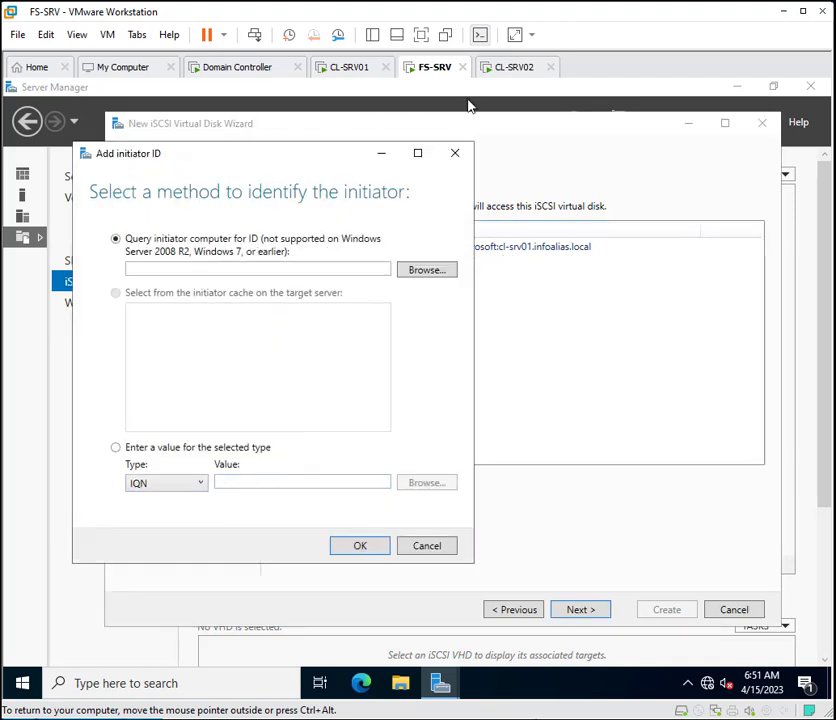
pyautogui.click(489, 70)
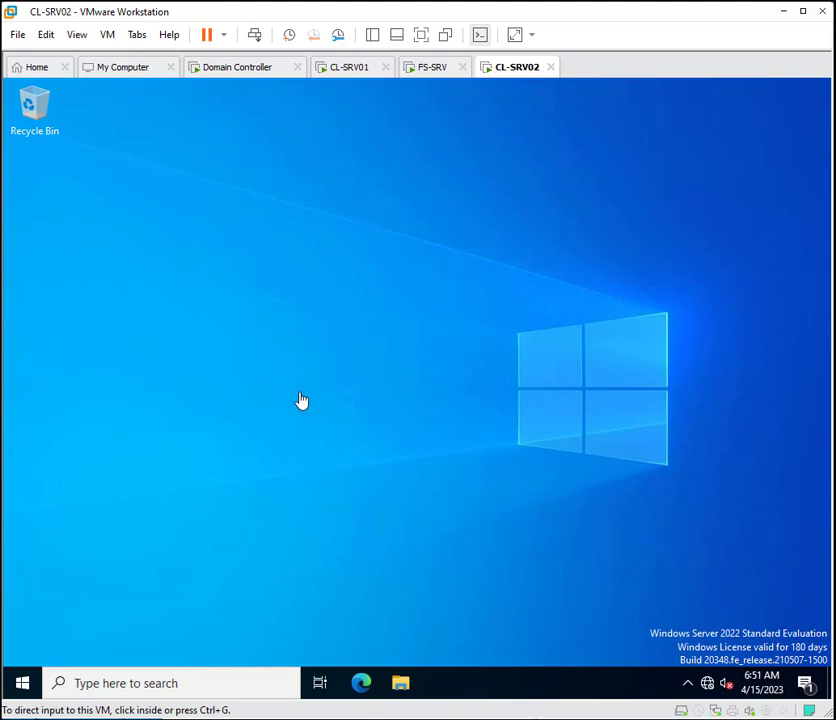
pyautogui.click(340, 72)
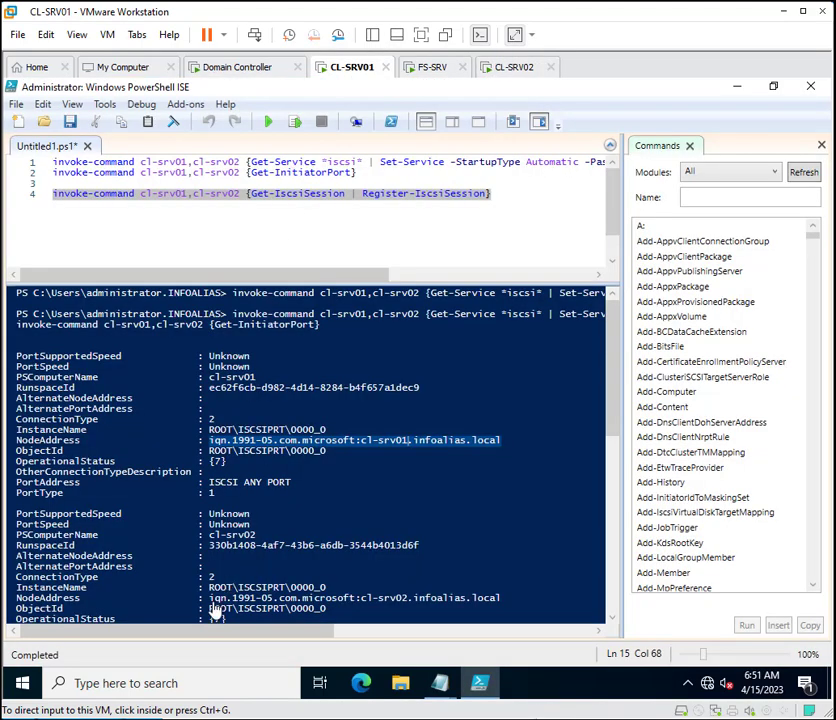
pyautogui.moveTo(209, 598); pyautogui.dragTo(502, 598)
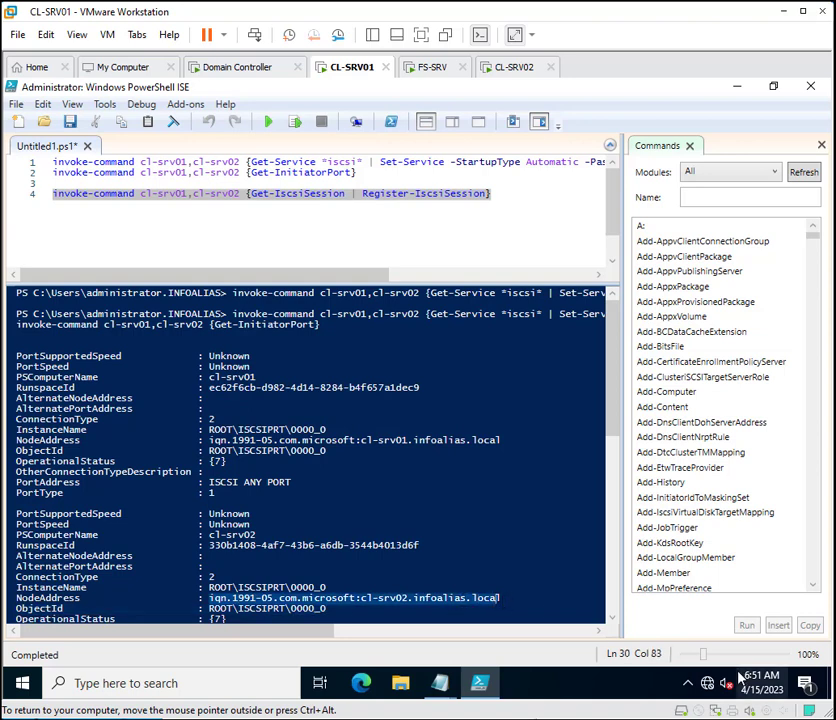
pyautogui.rightClick(407, 598)
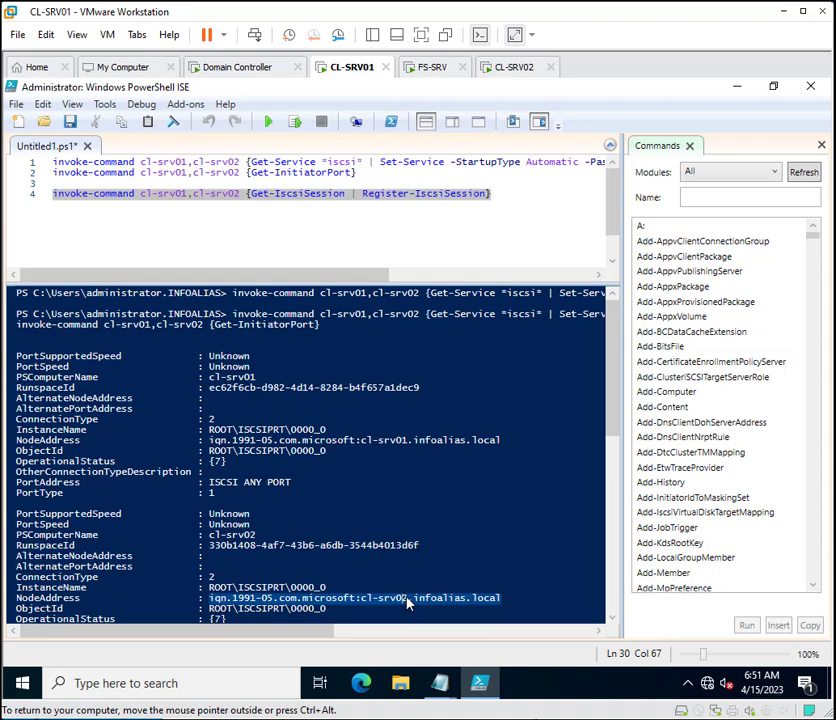
pyautogui.click(445, 533)
# Return to FS-SRV and add the second initiator by IQN as iqn.1991-05.com.microsoft:cl-srv02.infoalias.local
pyautogui.click(428, 68)
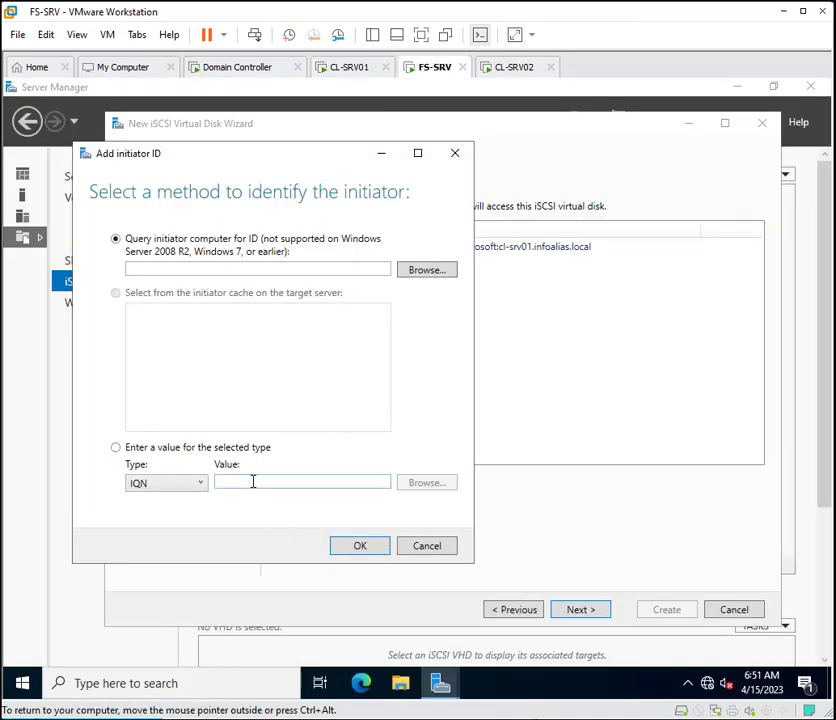
pyautogui.click(252, 481)
pyautogui.click(115, 447)
pyautogui.click(228, 483)
pyautogui.hotkey('ctrl', 'v')
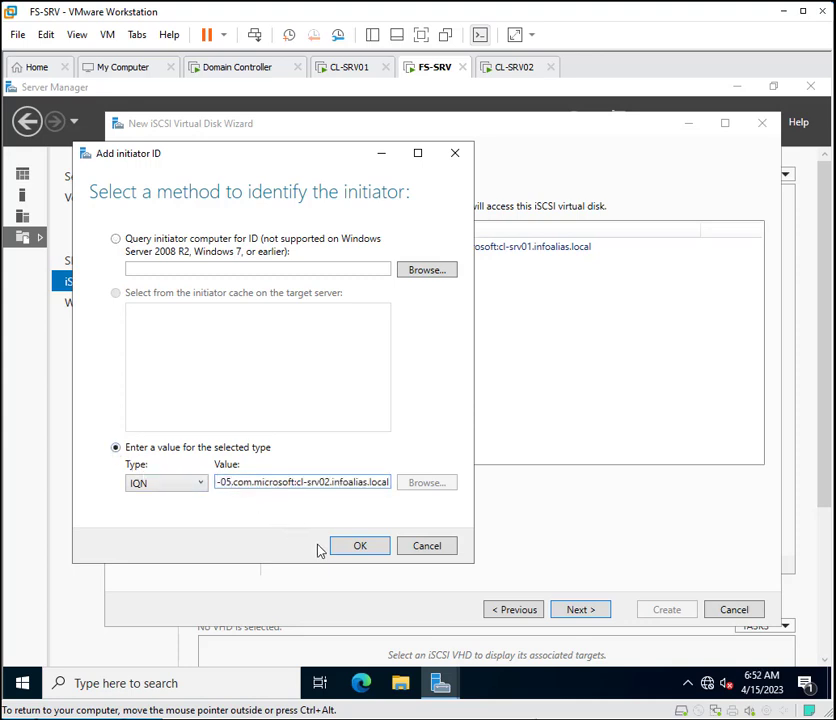
pyautogui.click(360, 546)
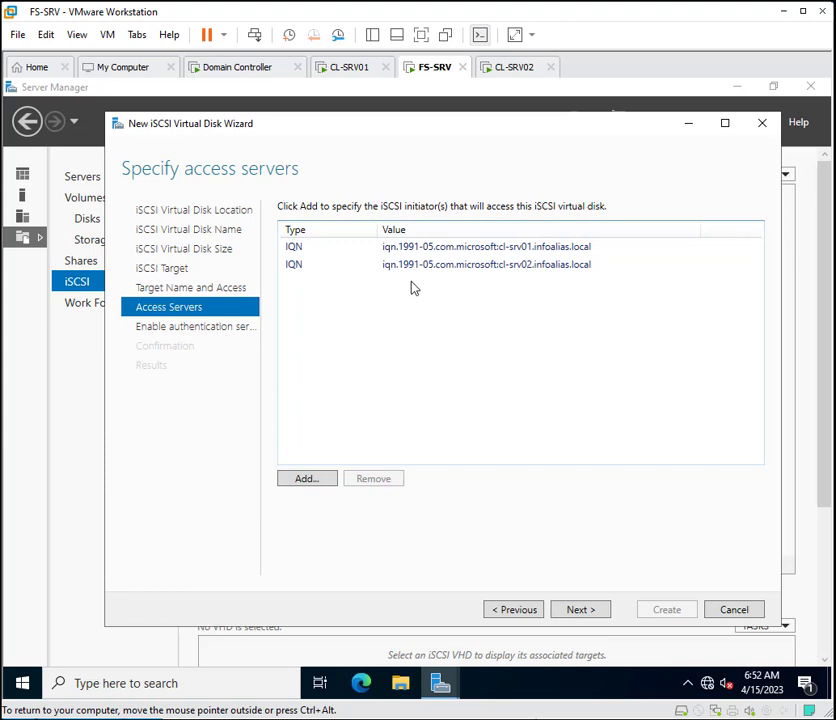
# Leave CHAP and reverse CHAP disabled, create the Data_disk virtual disk with its target, and close the wizard
pyautogui.click(581, 610)
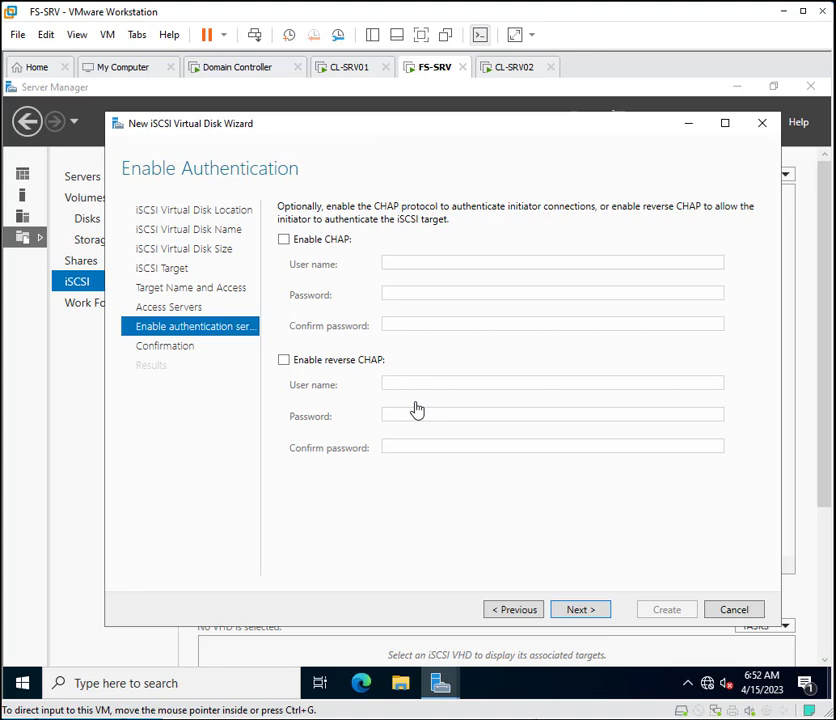
pyautogui.click(582, 611)
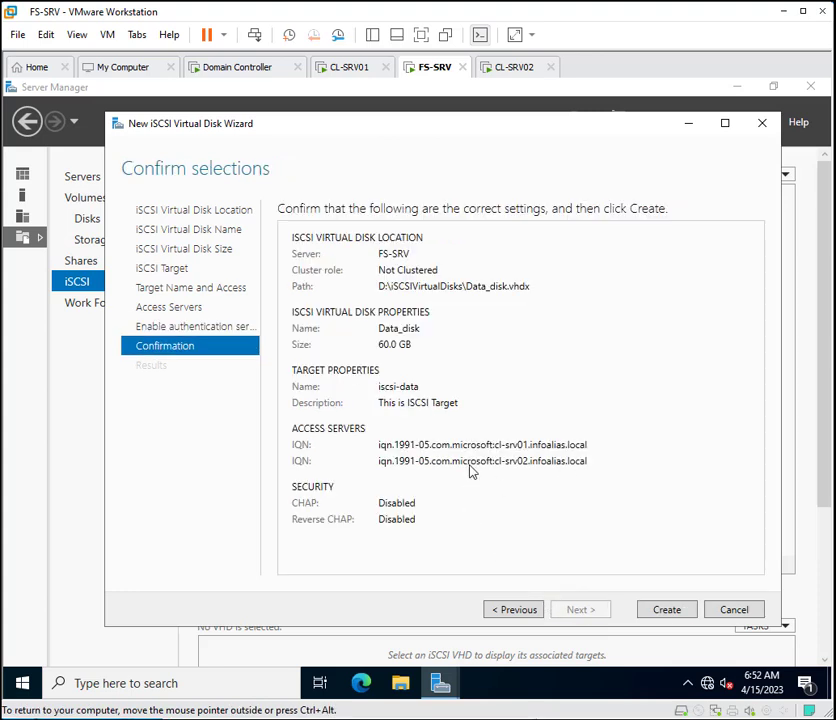
pyautogui.click(656, 611)
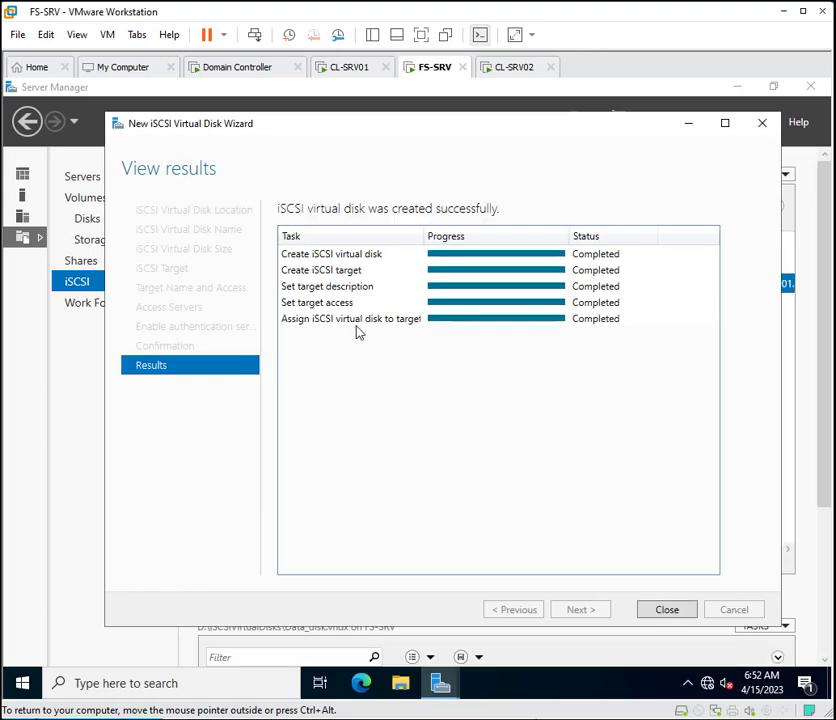
pyautogui.click(664, 612)
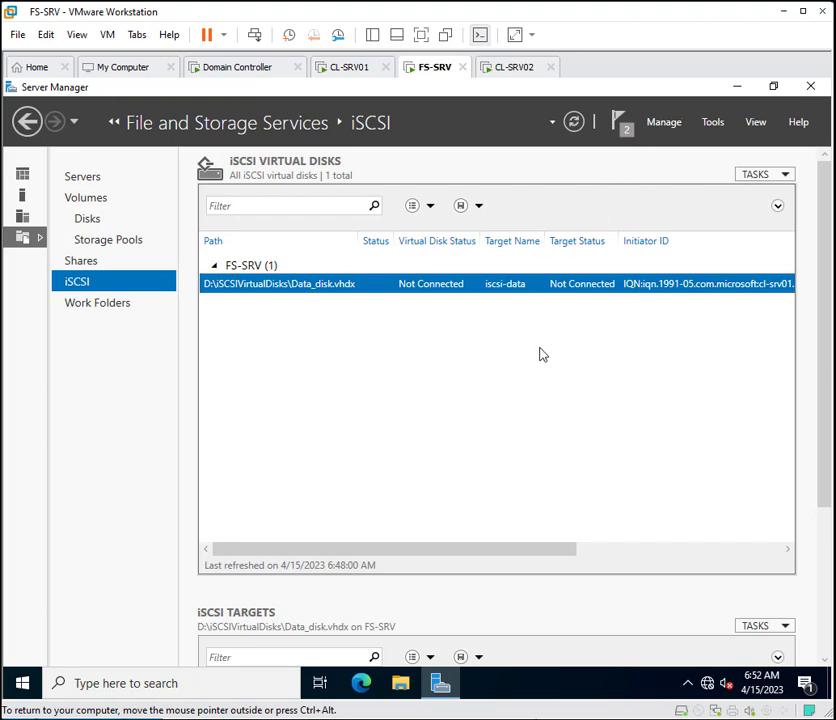
# Start another new iSCSI virtual disk, choosing volume D: on FS-SRV as its storage location
pyautogui.rightClick(316, 371)
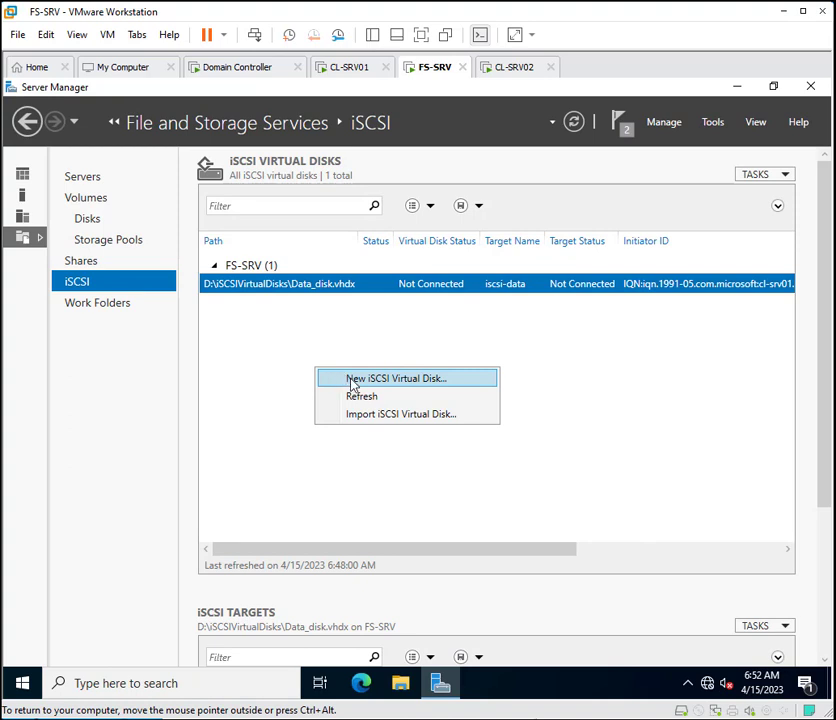
pyautogui.click(352, 384)
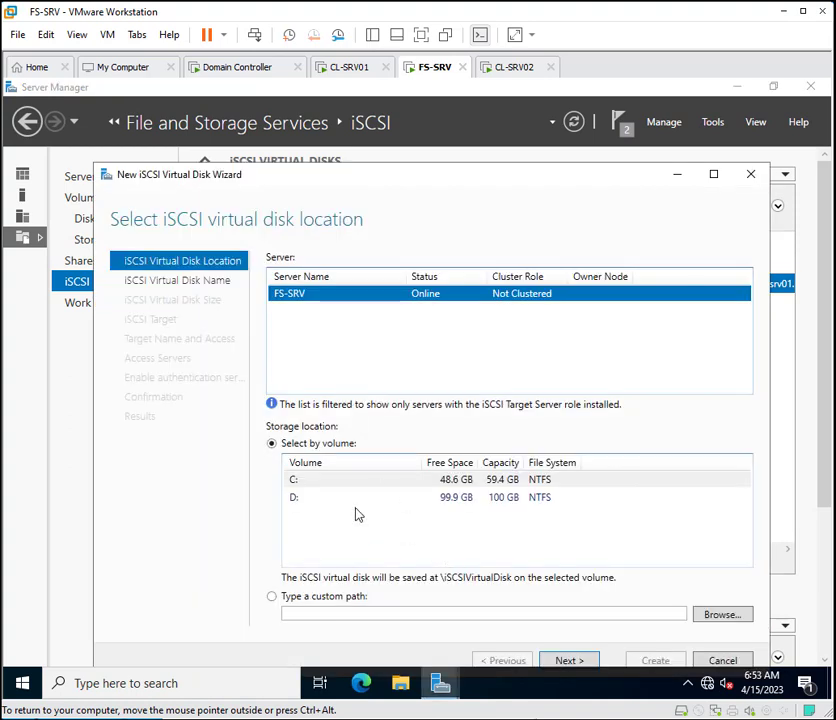
pyautogui.click(296, 498)
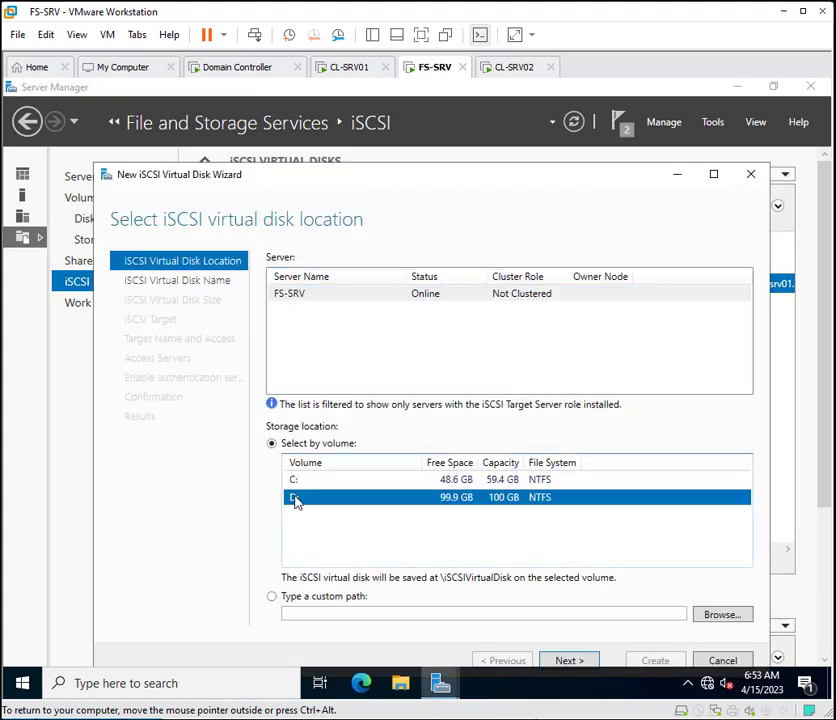
pyautogui.click(566, 661)
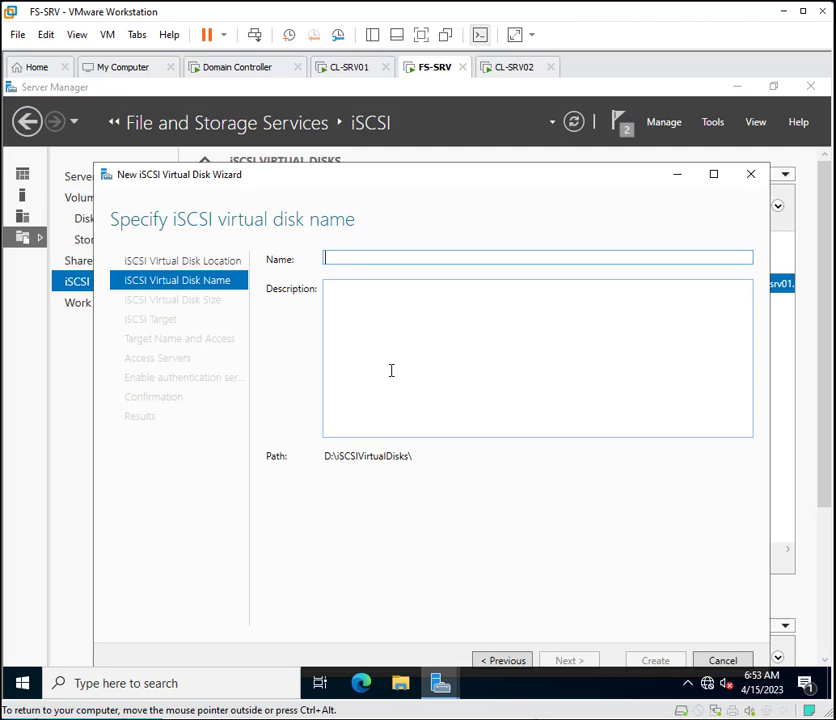
# Name the new iSCSI virtual disk Quorum and give it a size of 1 GB as a dynamically expanding disk
pyautogui.write('Quor')
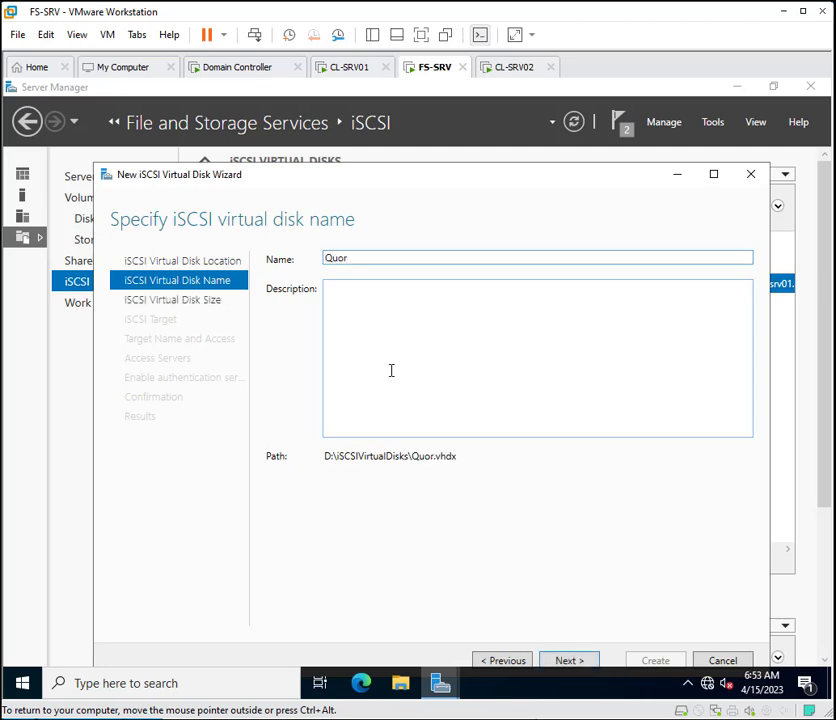
pyautogui.write('um')
pyautogui.click(568, 662)
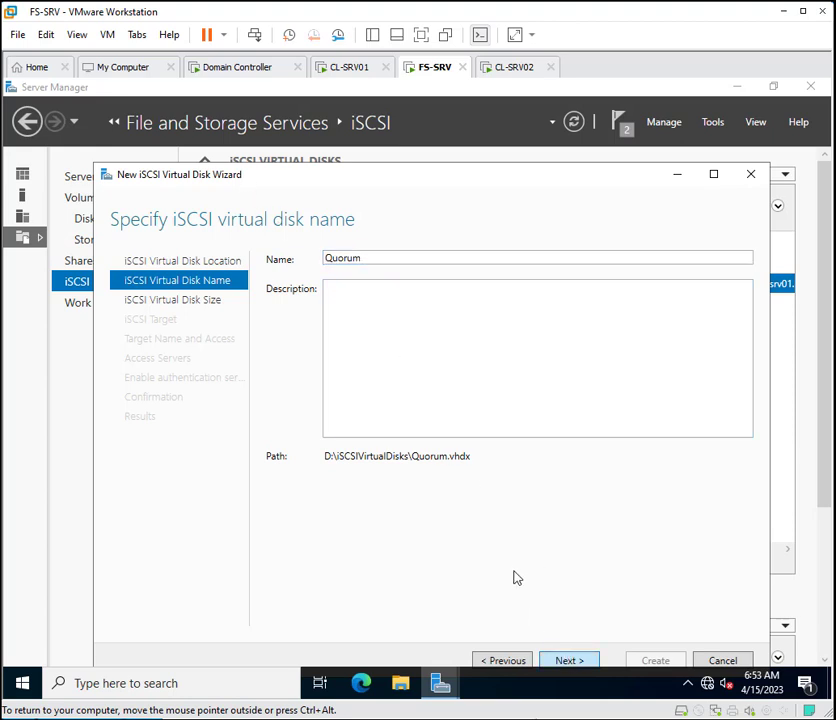
pyautogui.doubleClick(375, 261)
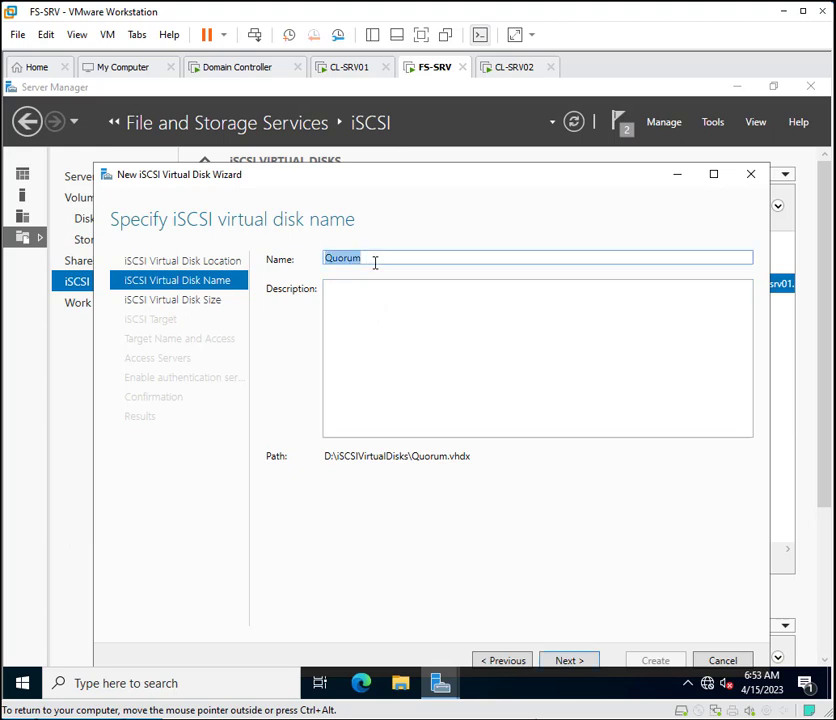
pyautogui.click(570, 661)
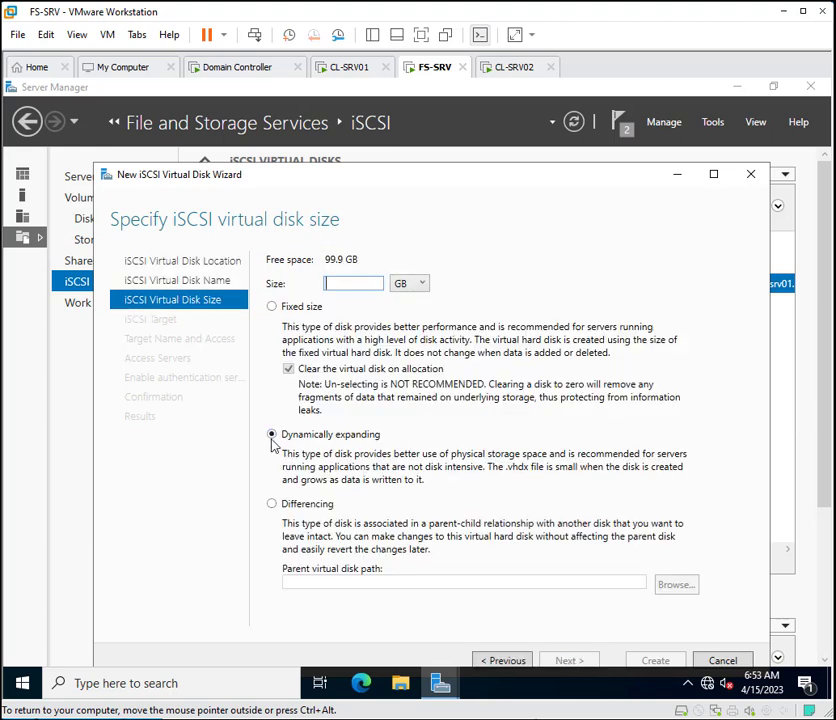
pyautogui.write('1')
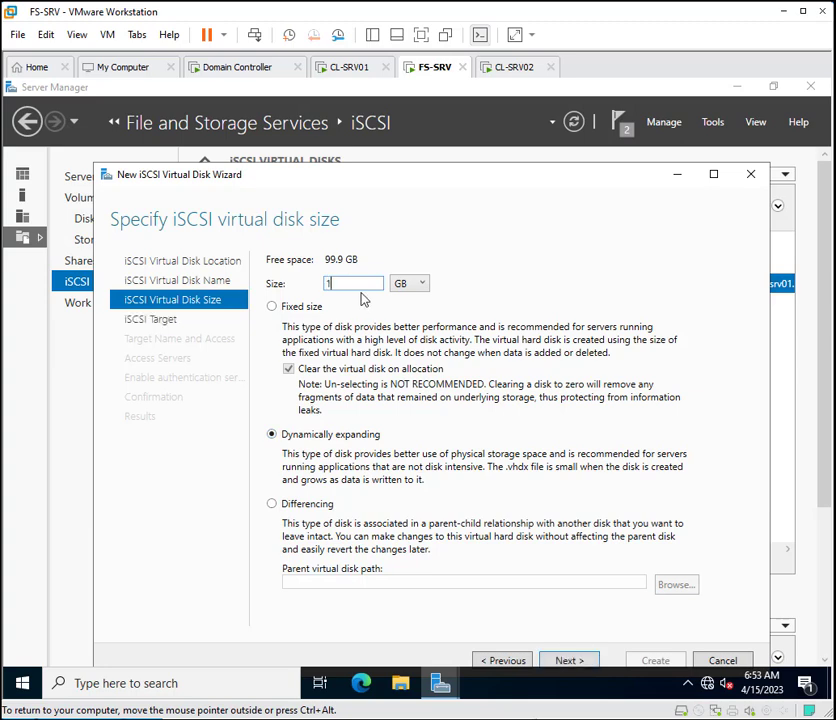
pyautogui.click(566, 661)
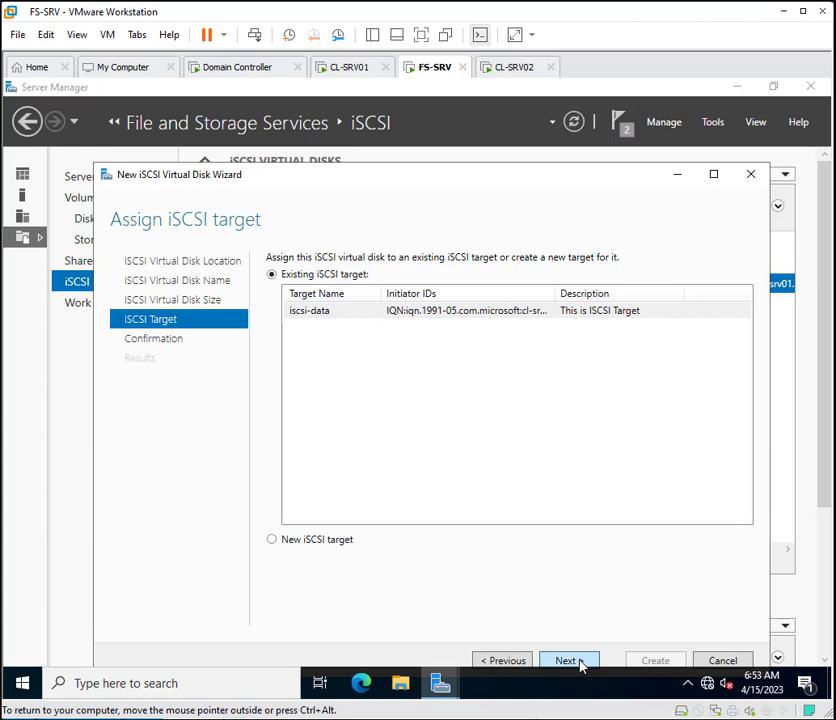
# Assign the Quorum disk to the existing iscsi-data target, create it, and close the wizard
pyautogui.click(578, 663)
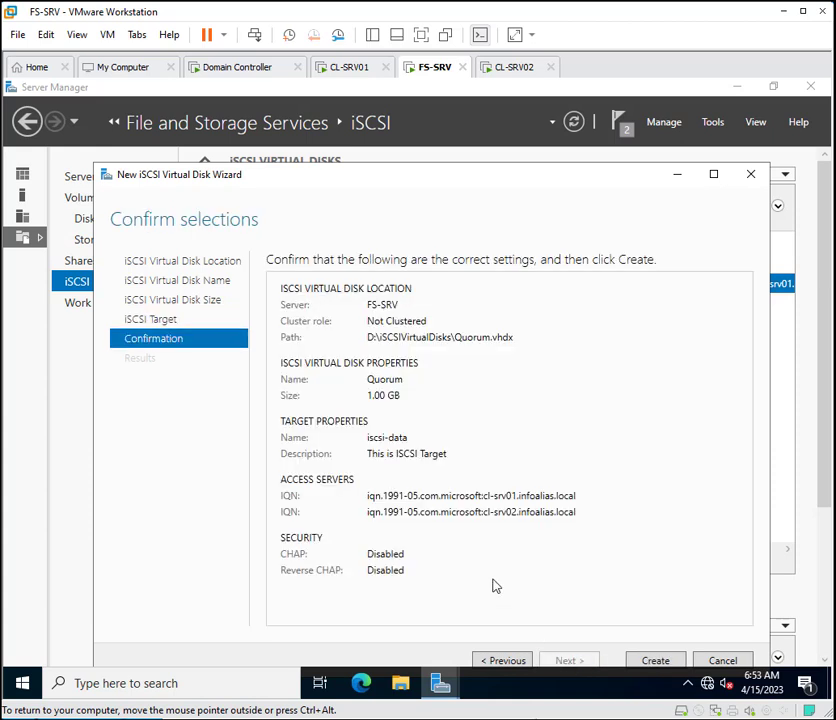
pyautogui.click(655, 662)
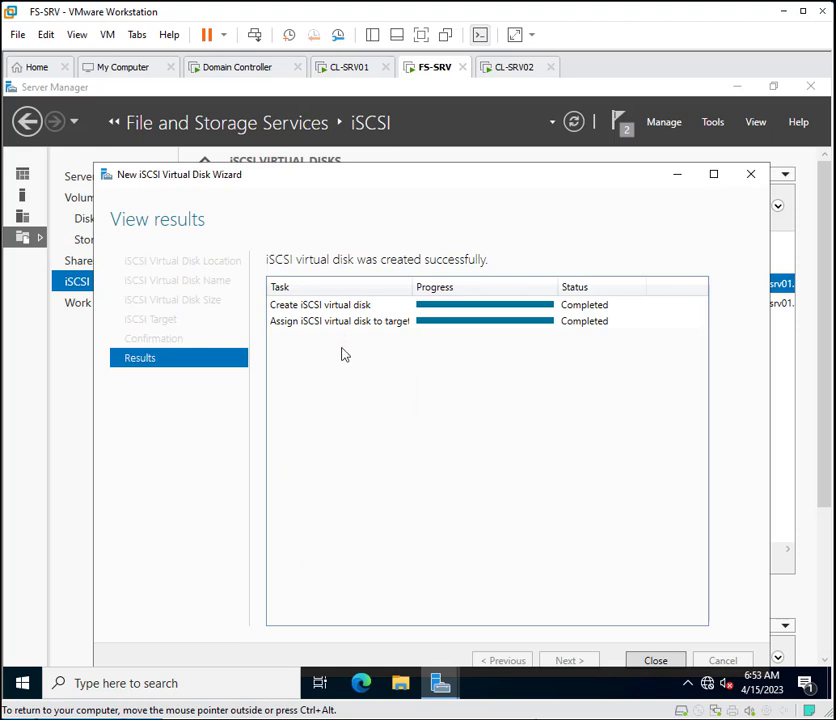
pyautogui.click(655, 660)
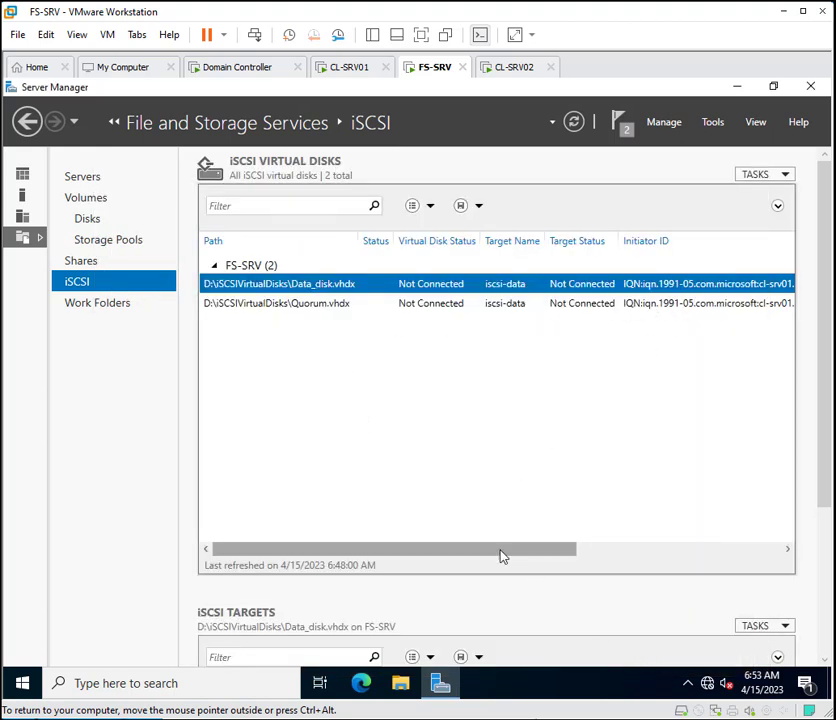
# Review the target status, initiator IDs and sizes listed for the Data_disk and Quorum virtual disks
pyautogui.moveTo(500, 552); pyautogui.dragTo(756, 558)
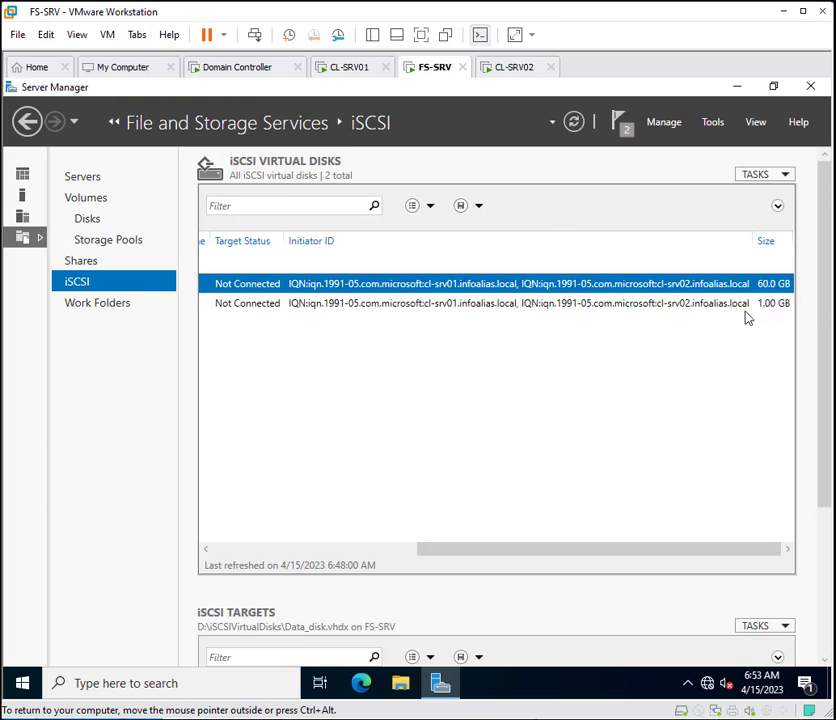
pyautogui.moveTo(623, 550); pyautogui.dragTo(381, 550)
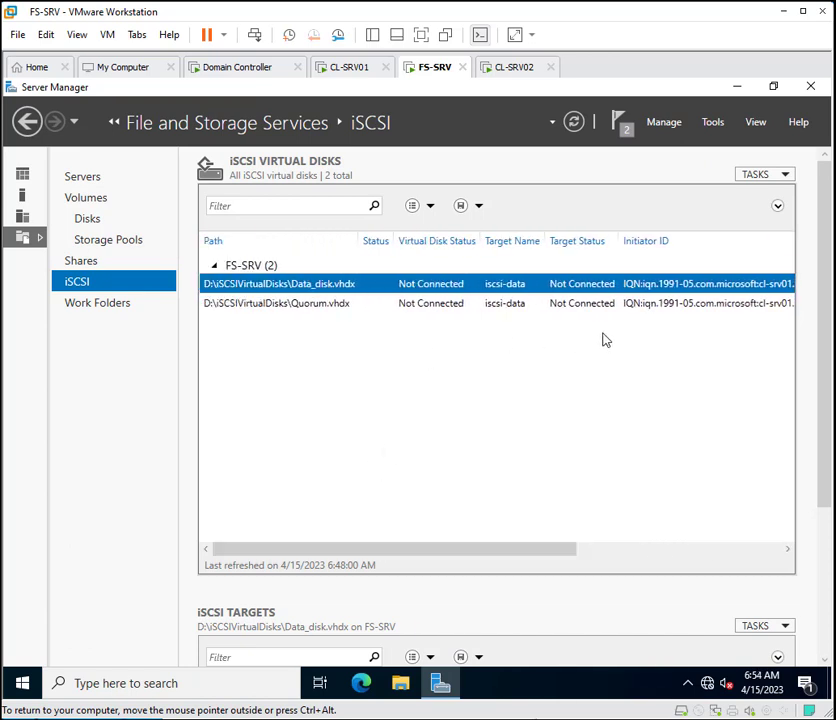
pyautogui.moveTo(515, 547); pyautogui.dragTo(750, 568)
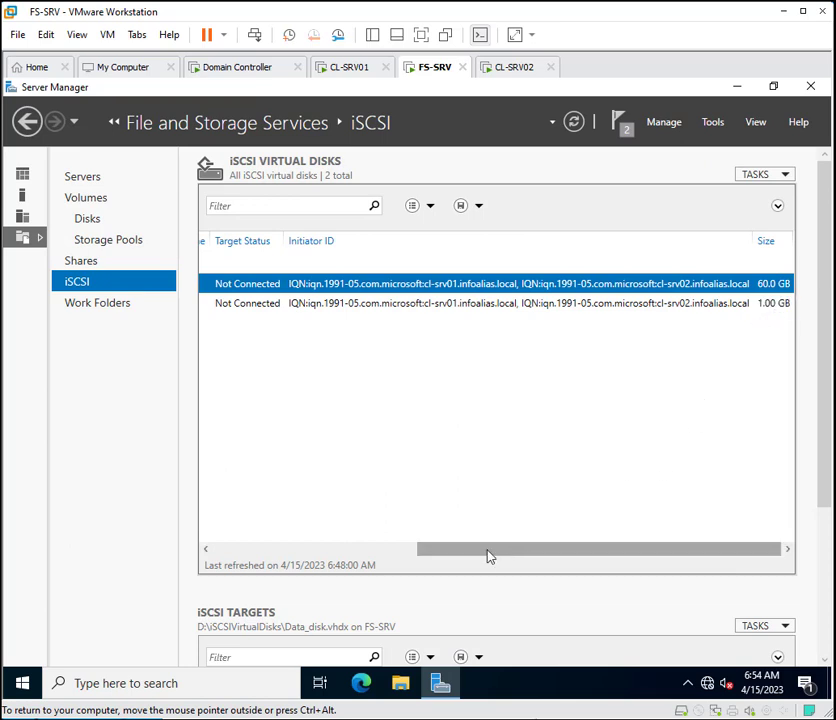
pyautogui.moveTo(450, 550); pyautogui.dragTo(250, 550)
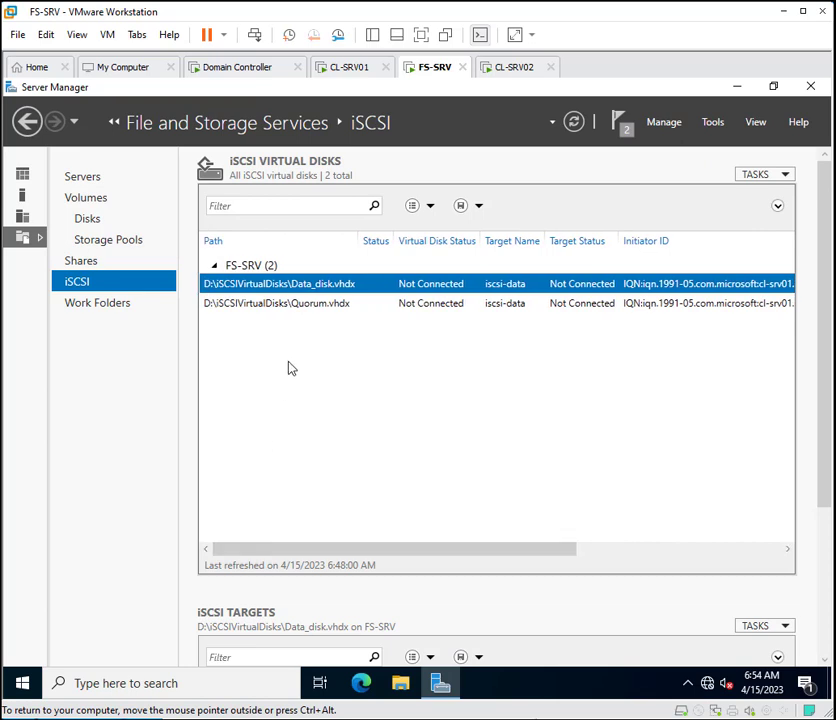